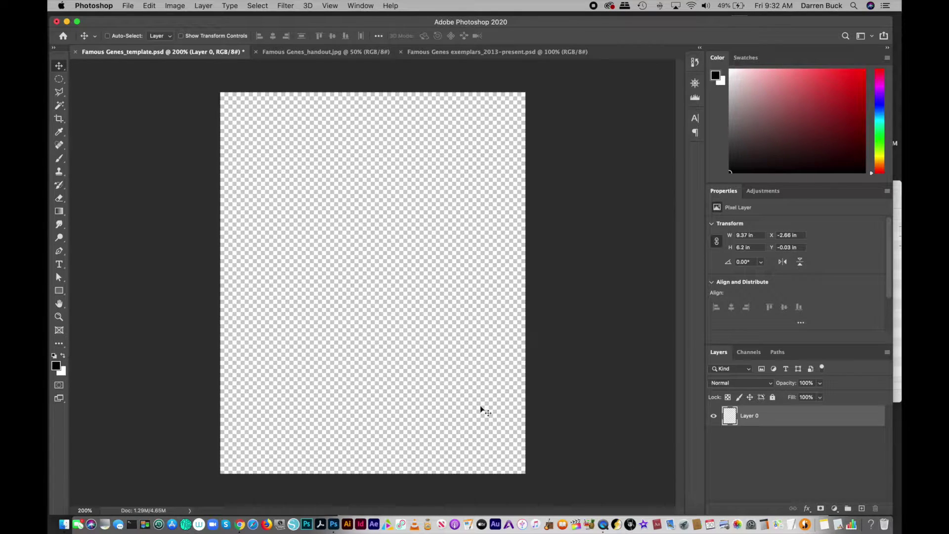
- Switch to the browser and search Bing Images for 'haryy styles'
key("super+Tab")
key("super+Tab")
key("super+Tab")
key("super+Tab")
key("super+Tab")
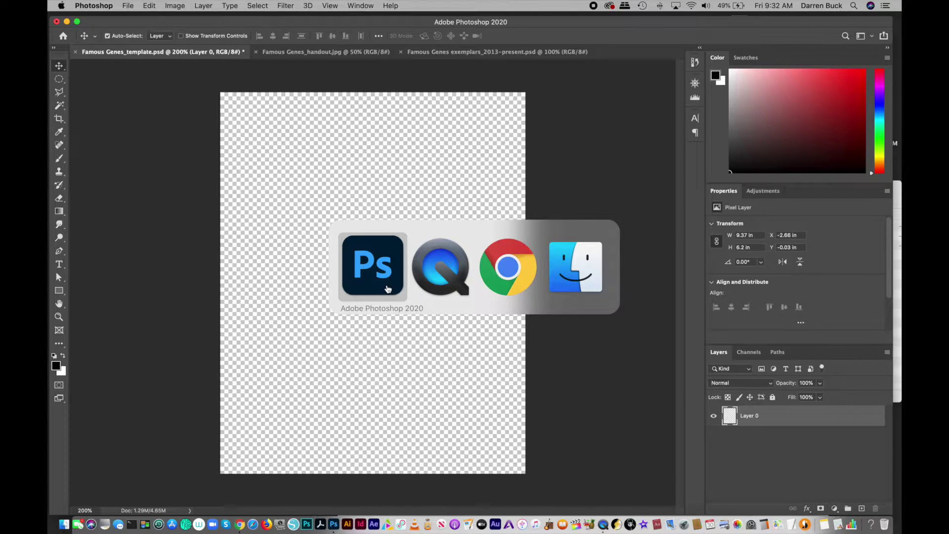
key("super+Tab")
key("super+Tab")
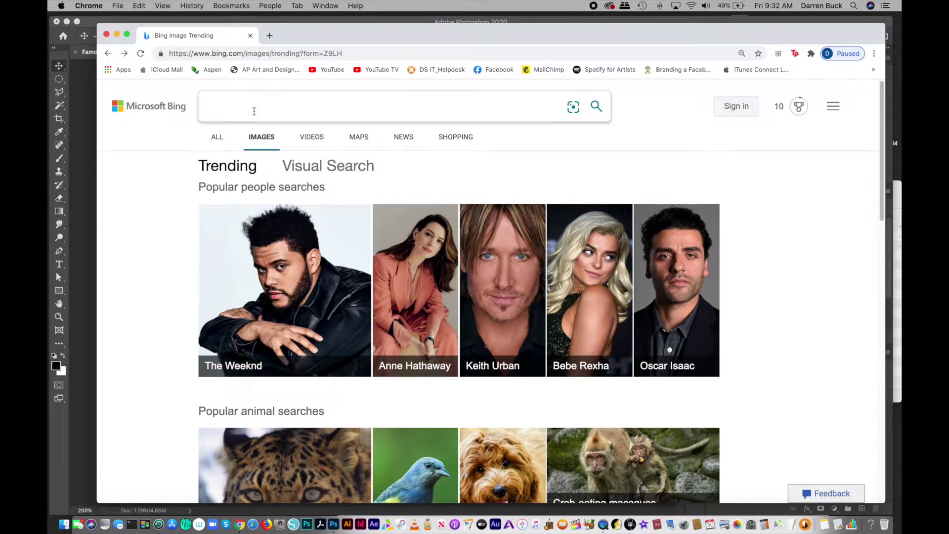
left_click(242, 113)
type("ha")
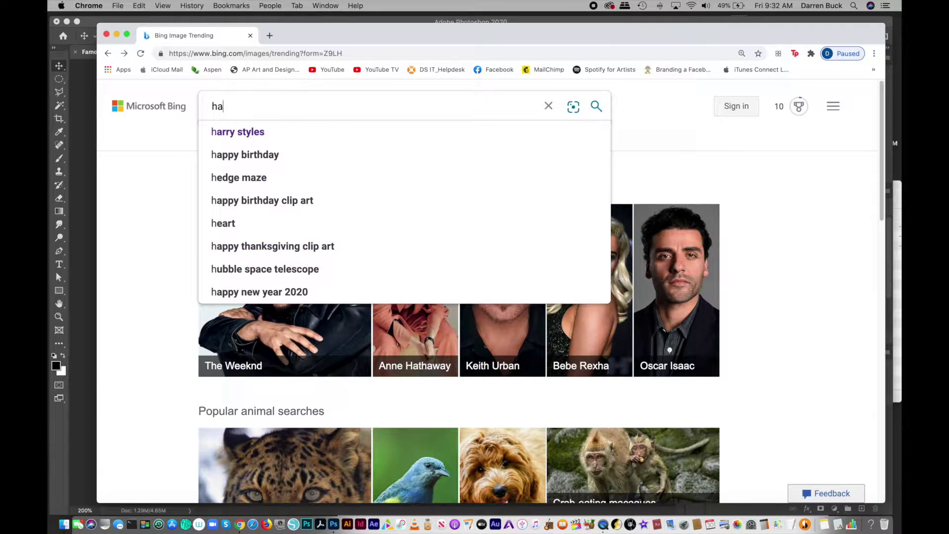
type("ryy styles")
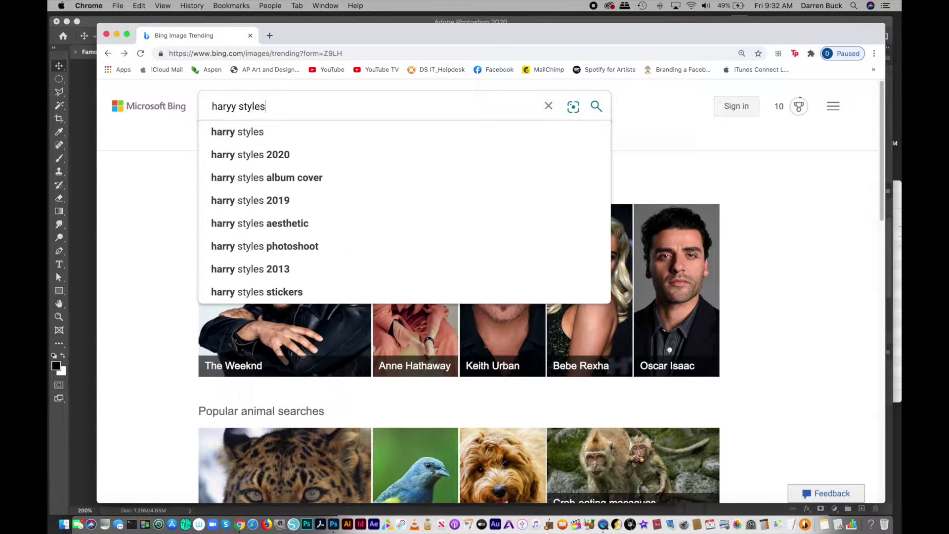
key("Return")
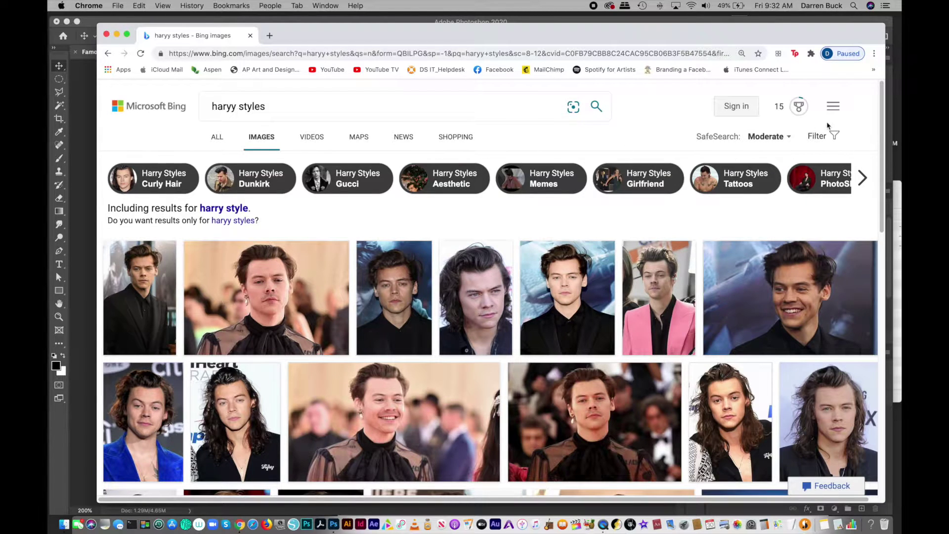
- Filter the image results to Large image size
left_click(827, 138)
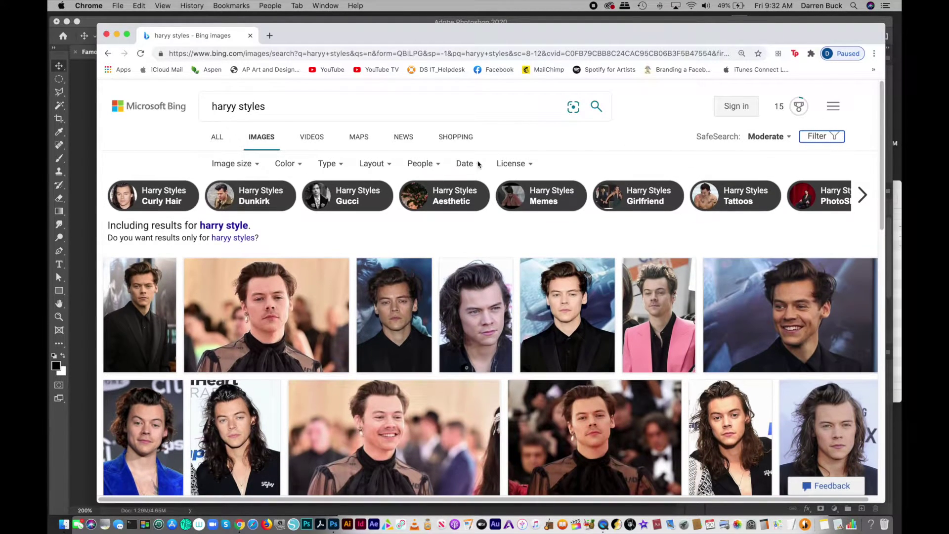
left_click(244, 168)
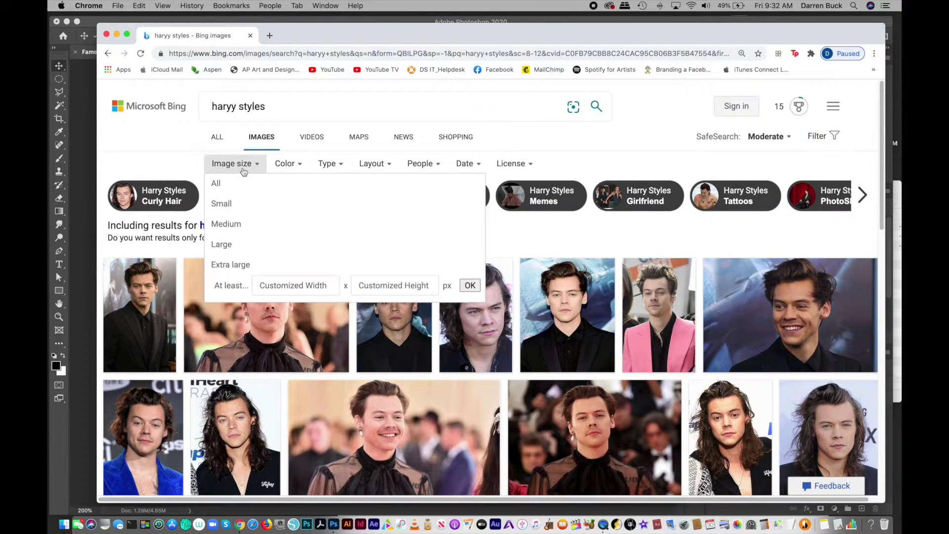
left_click(242, 244)
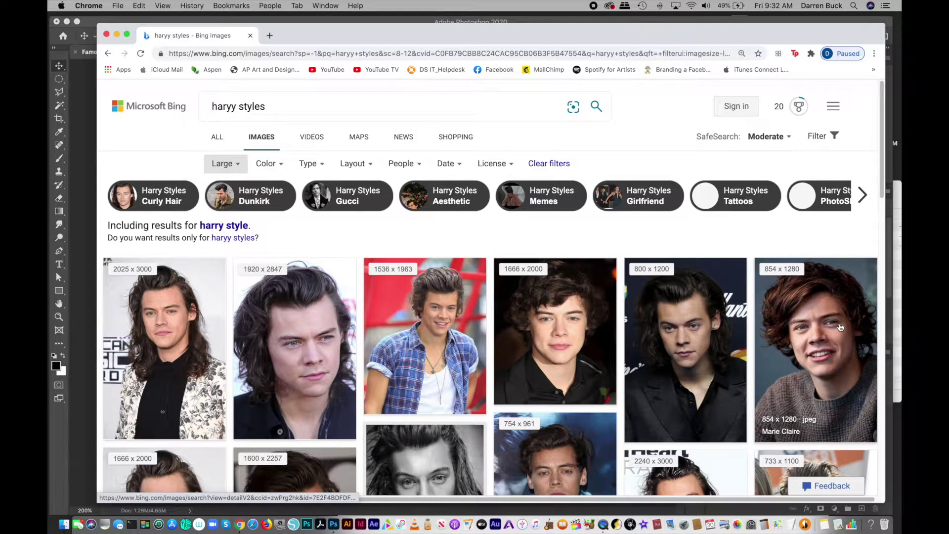
scroll(430, 337, "down", 5)
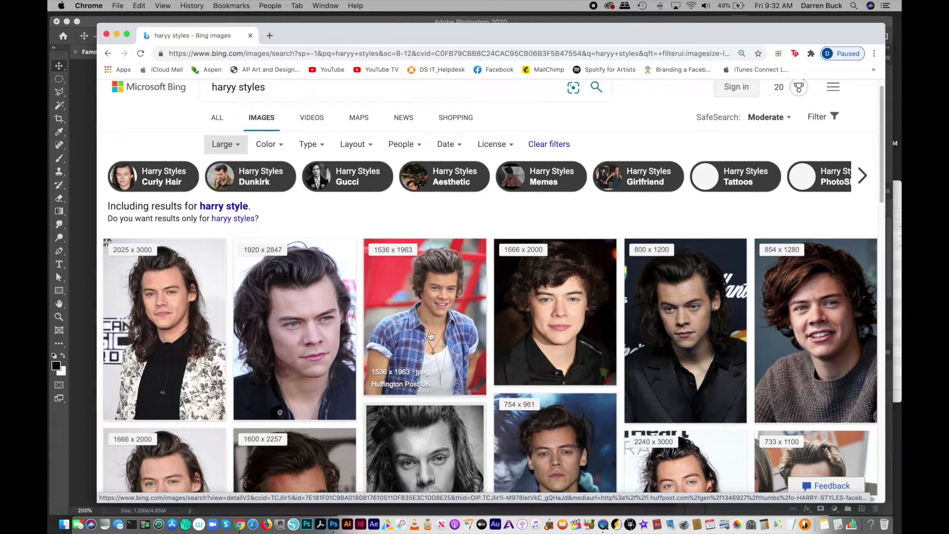
scroll(430, 337, "up", 2)
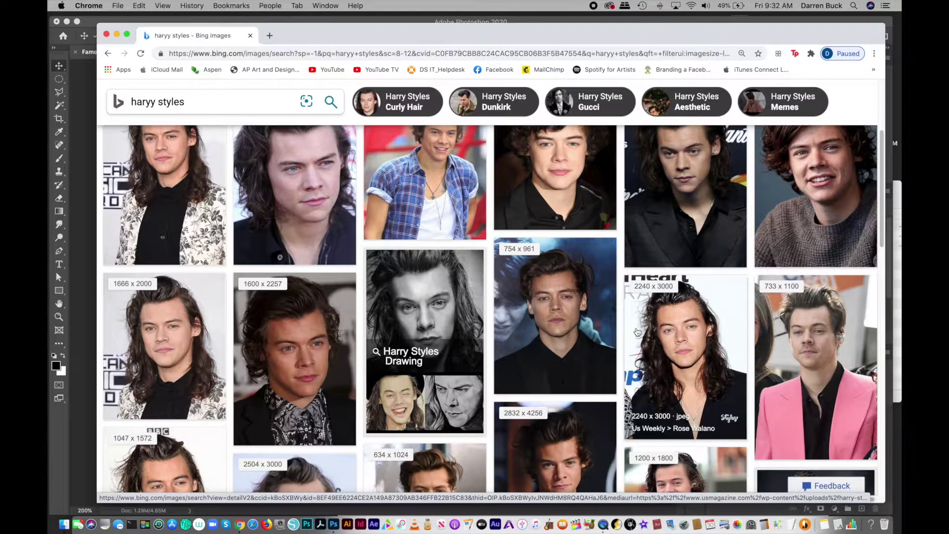
scroll(634, 330, "up", 1)
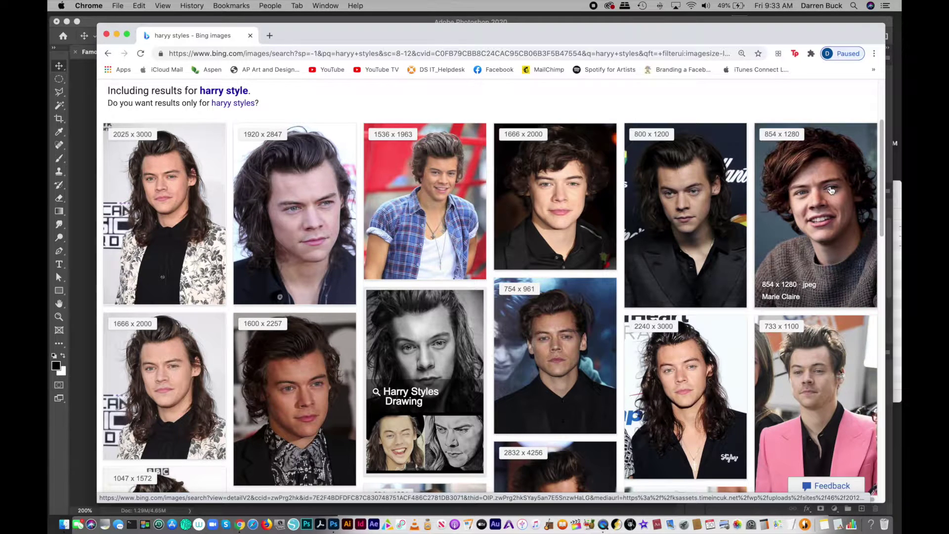
- Open the 854 x 1280 grey-sweater close-up and copy the image to the clipboard
left_click(821, 204)
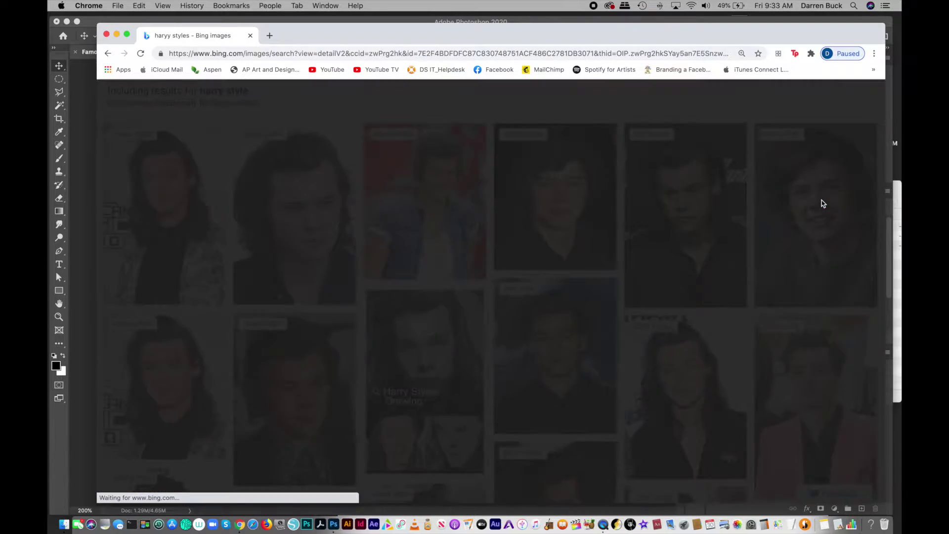
right_click(386, 247)
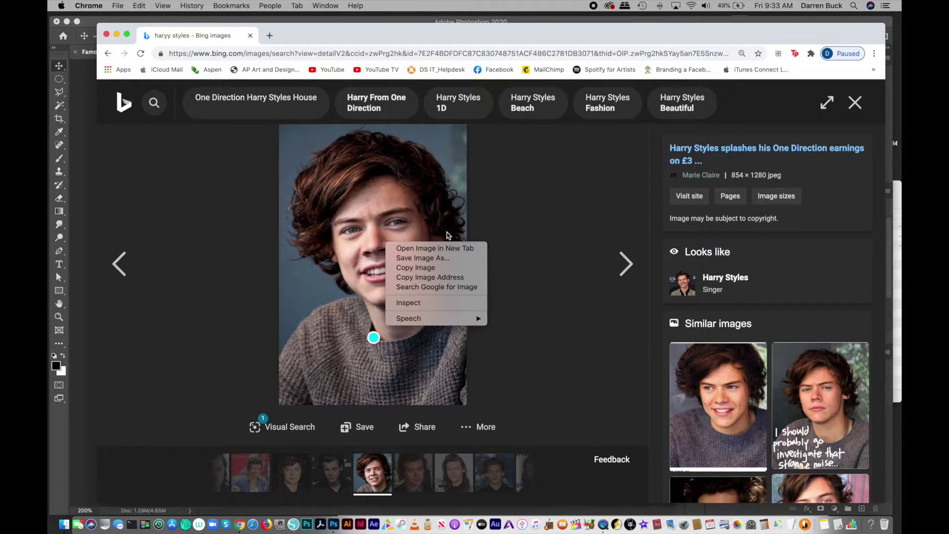
left_click(366, 189)
right_click(366, 187)
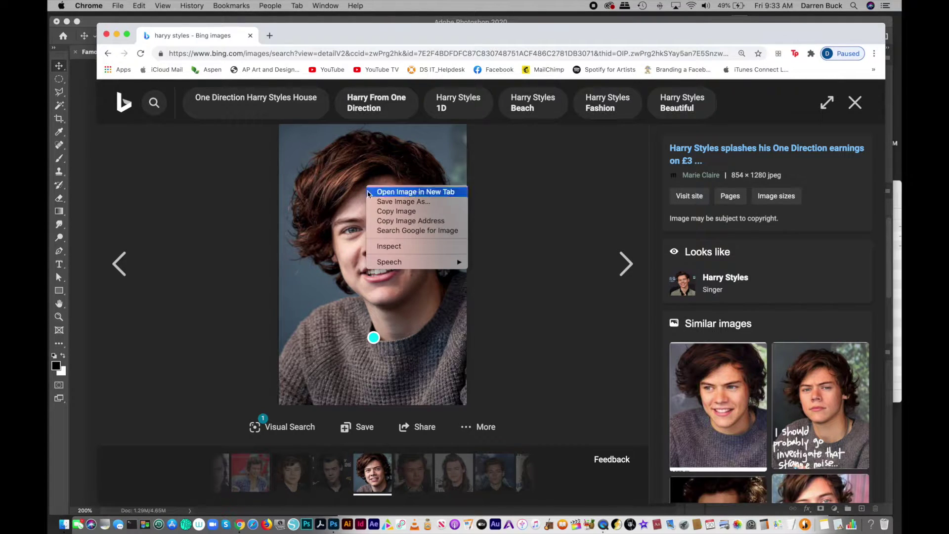
left_click(418, 212)
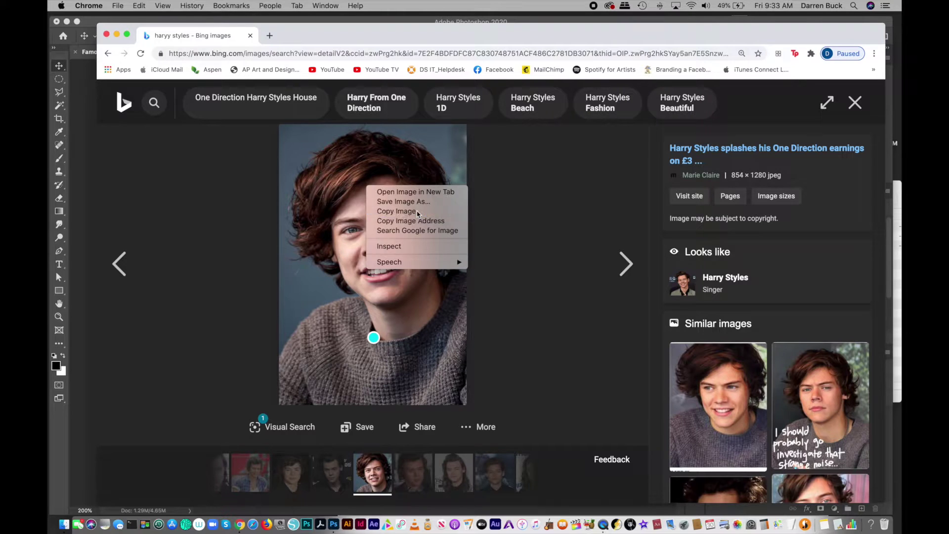
- Paste the portrait into Famous Genes_template.psd as Layer 1 and zoom out
key("super+Tab")
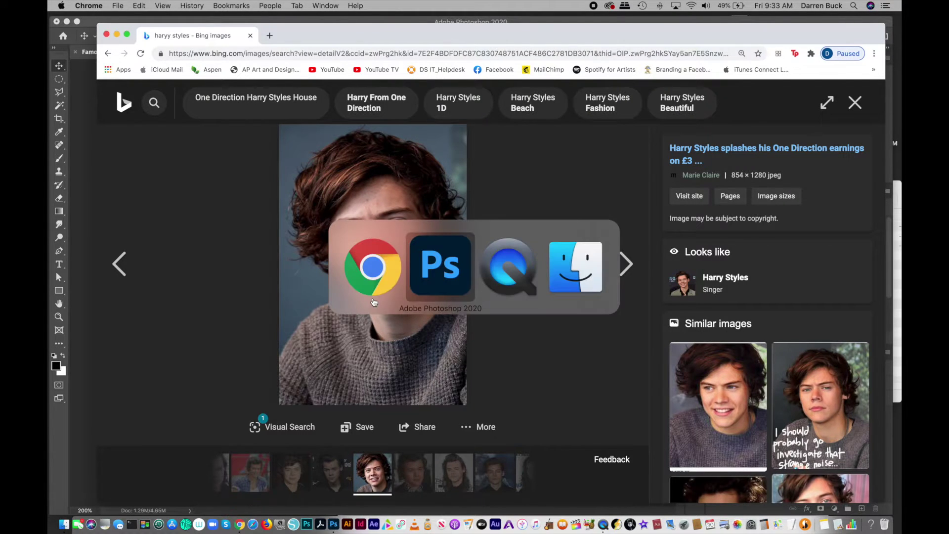
key("super+v")
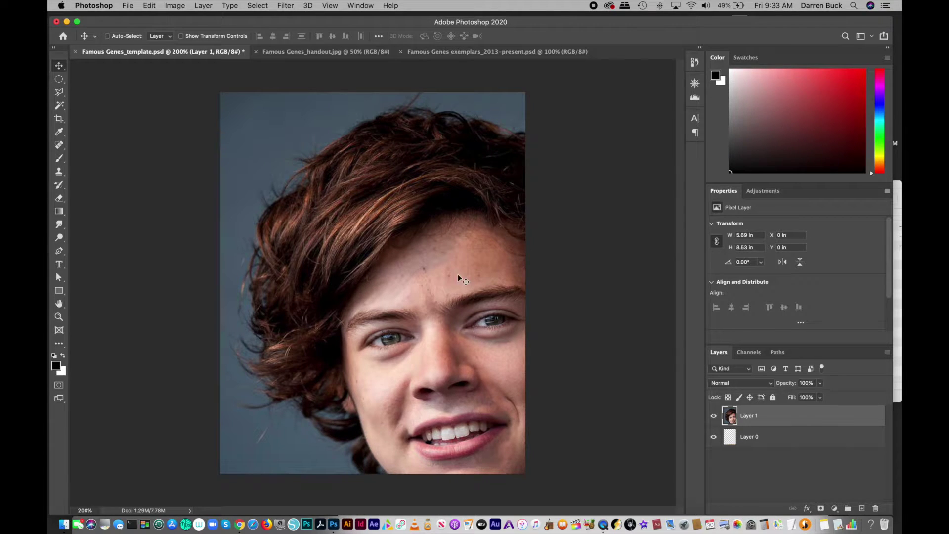
key("super+minus")
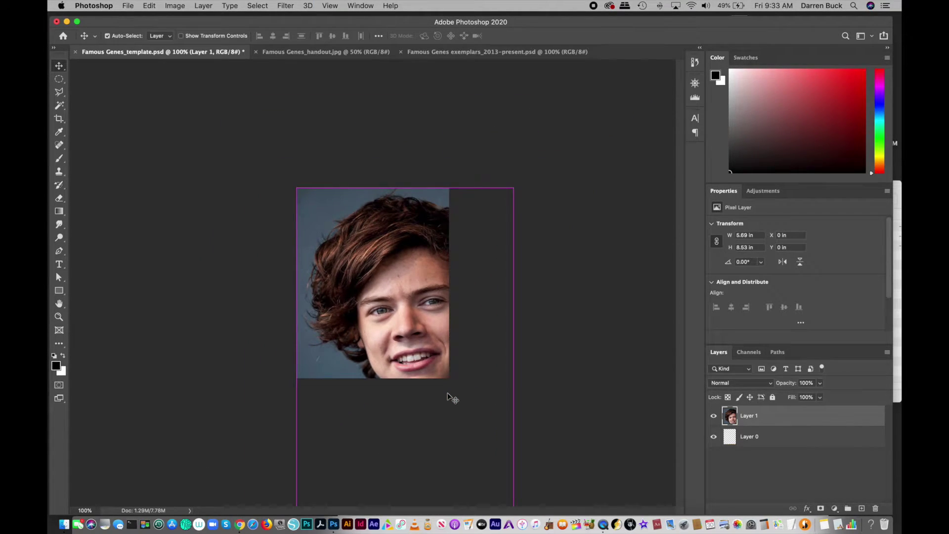
key("super+minus")
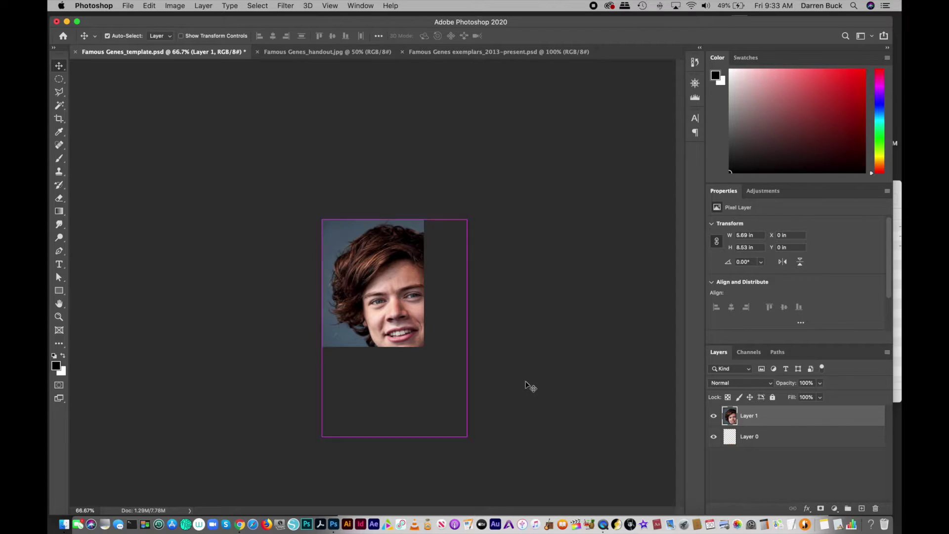
- Scale the portrait to 4.03 x 6.03 in and view at 100%
key("super+t")
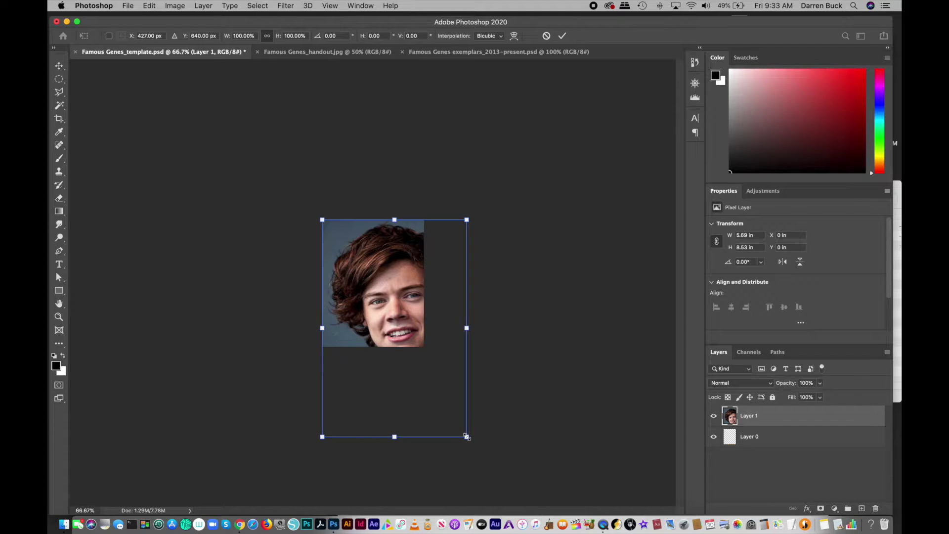
left_click_drag(466, 435, 443, 334)
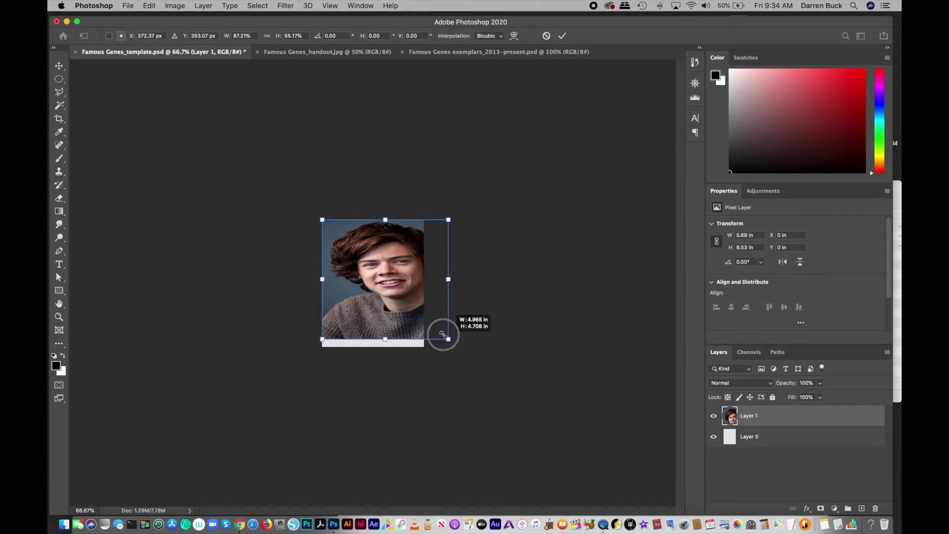
left_click_drag(388, 355, 446, 356)
key("Return")
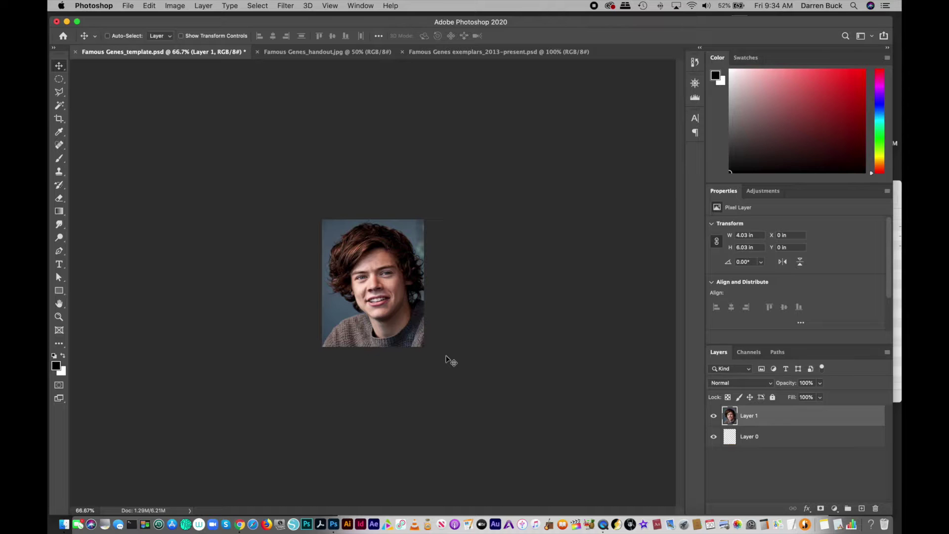
key("super+1")
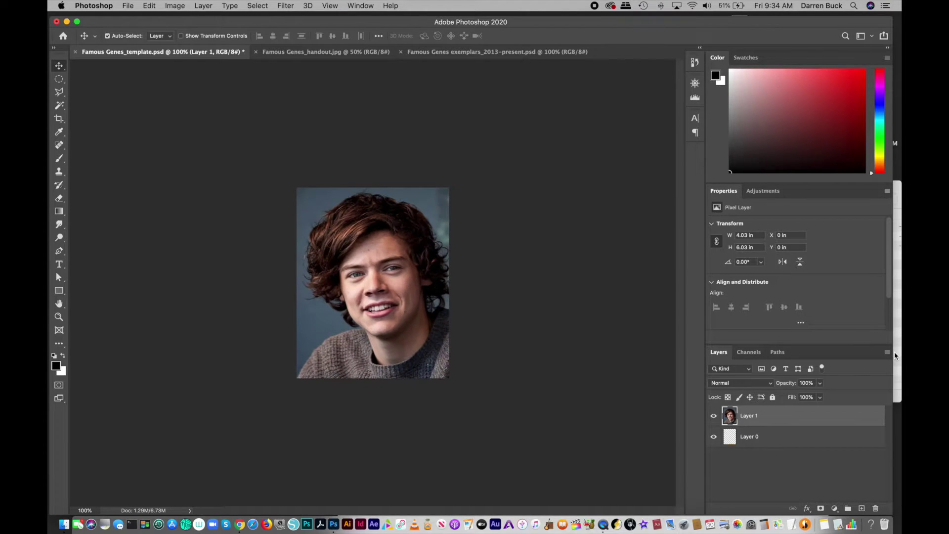
- Go back in Bing and run a new image search for 'betty white'
key("super+Tab")
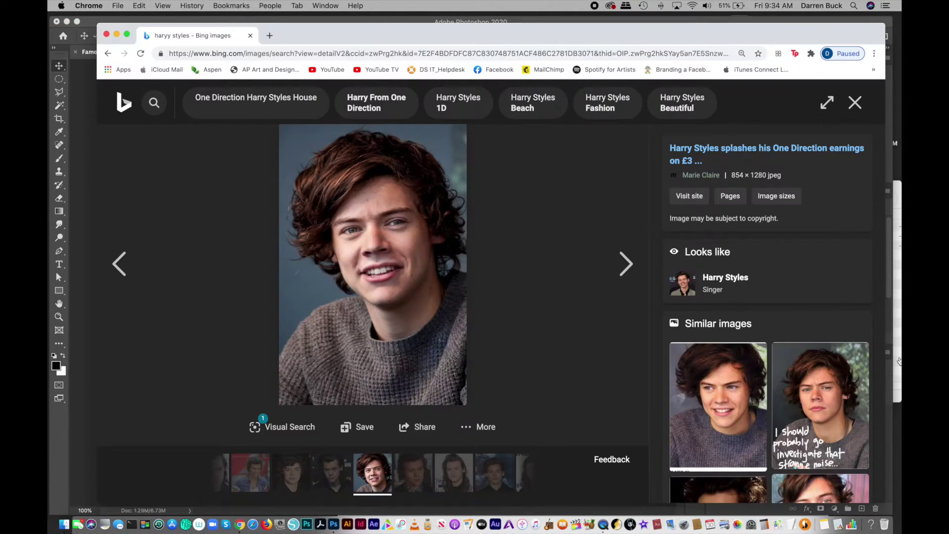
left_click(107, 53)
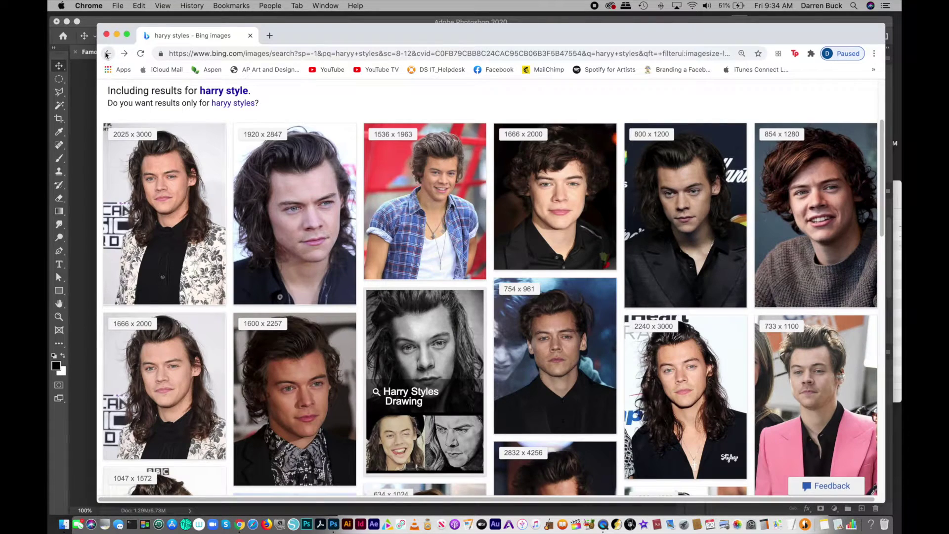
left_click(107, 53)
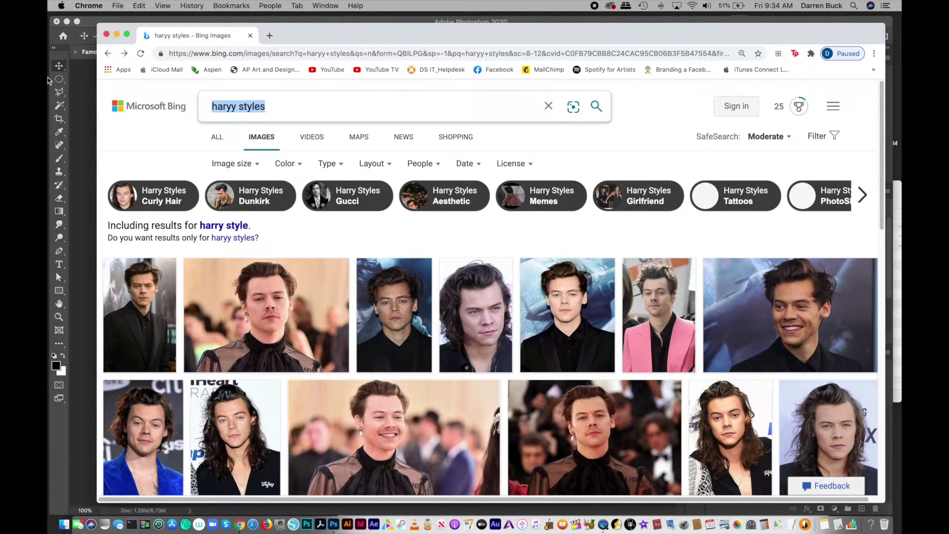
type("betty white")
key("Return")
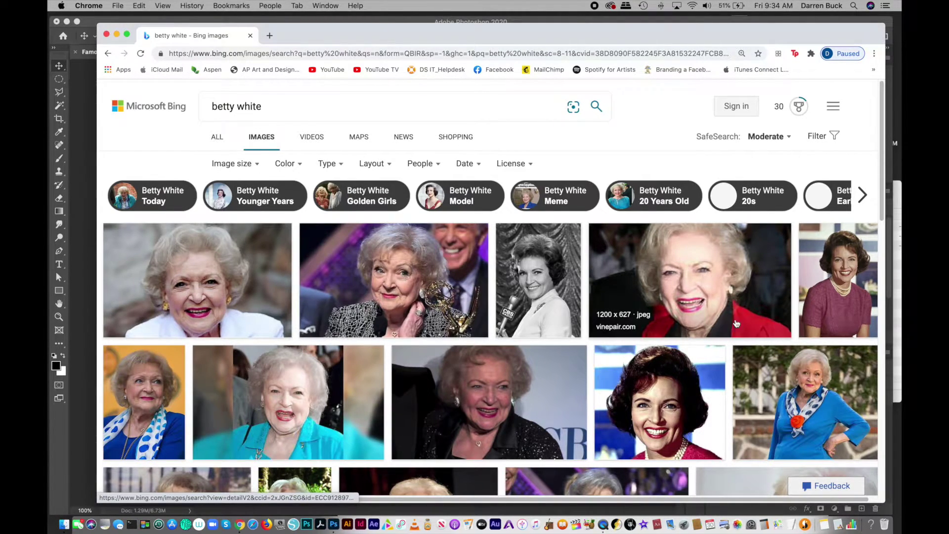
scroll(766, 319, "down", 1)
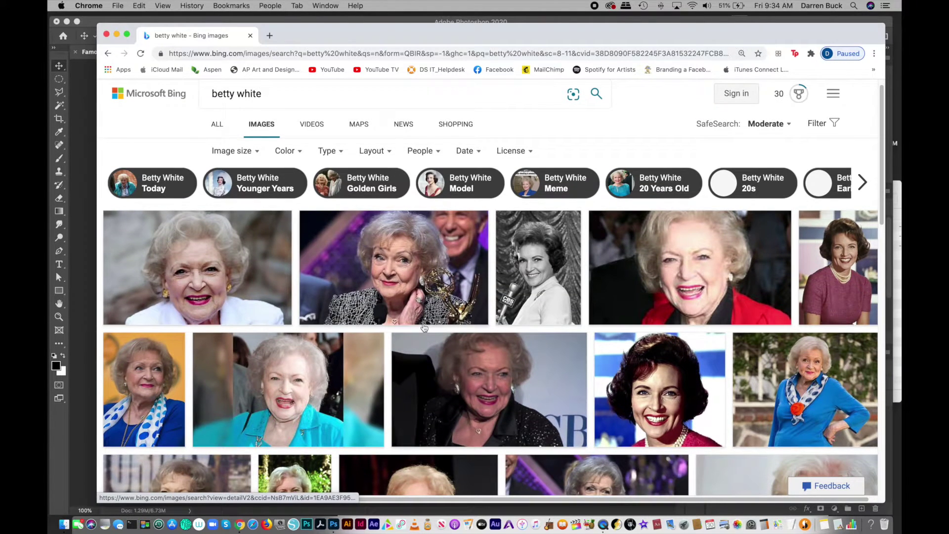
scroll(224, 325, "down", 1)
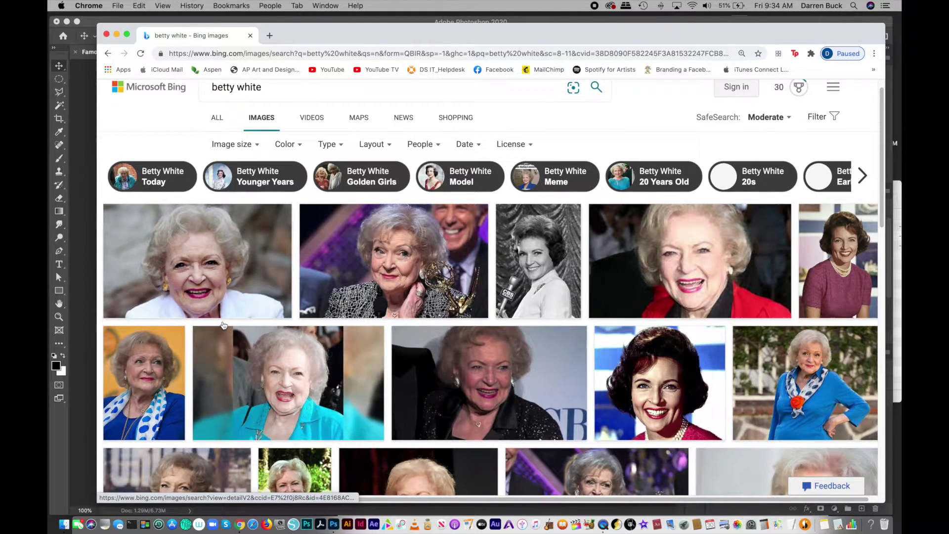
scroll(224, 325, "down", 3)
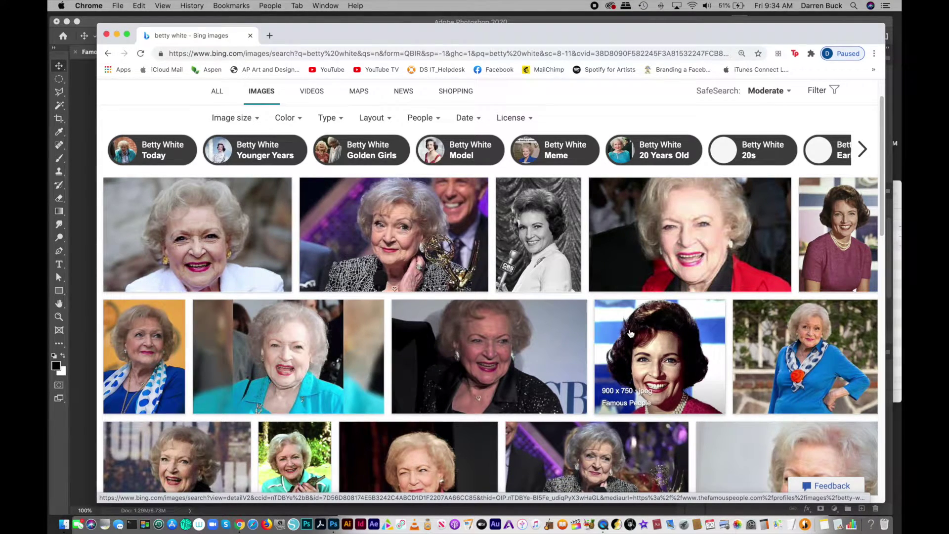
scroll(282, 121, "up", 1)
- Filter to Large images and copy the 1280 x 720 close-up of the smiling woman
left_click(239, 128)
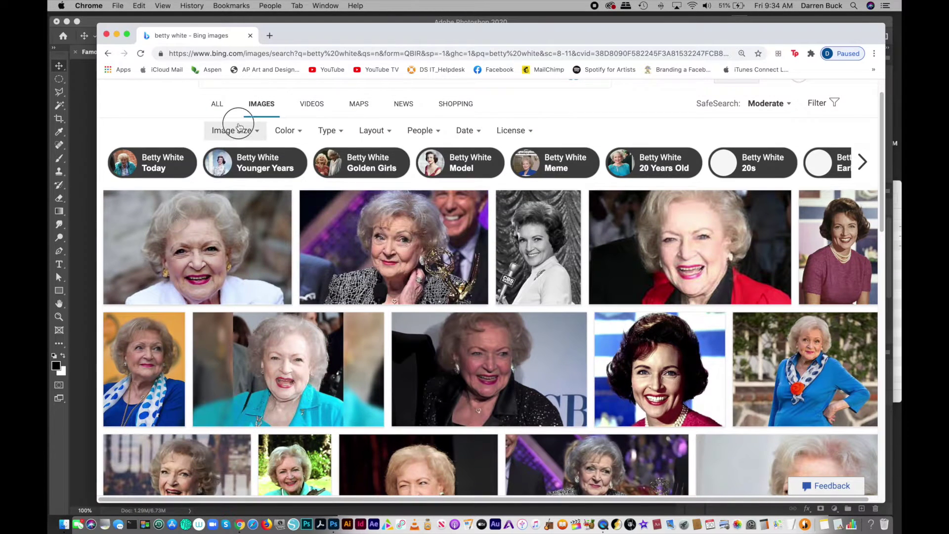
left_click(224, 209)
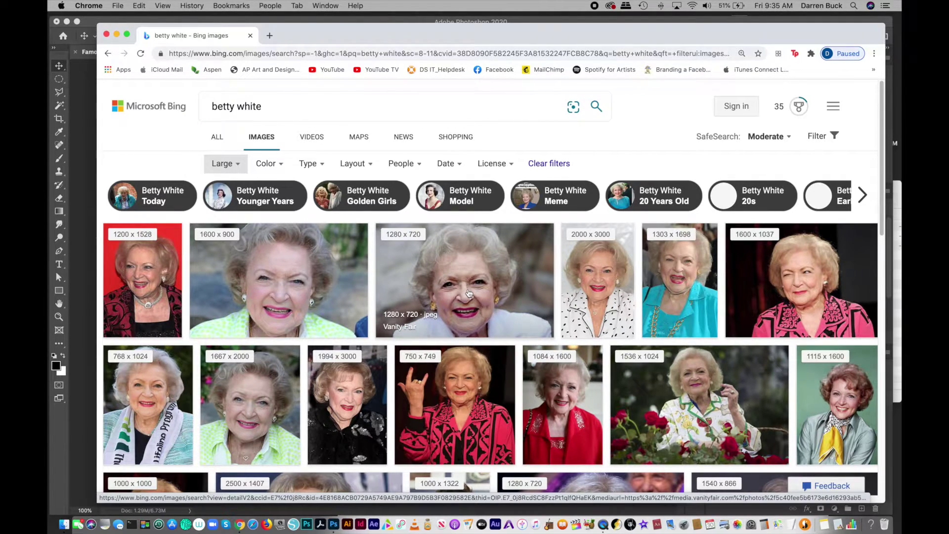
left_click(469, 293)
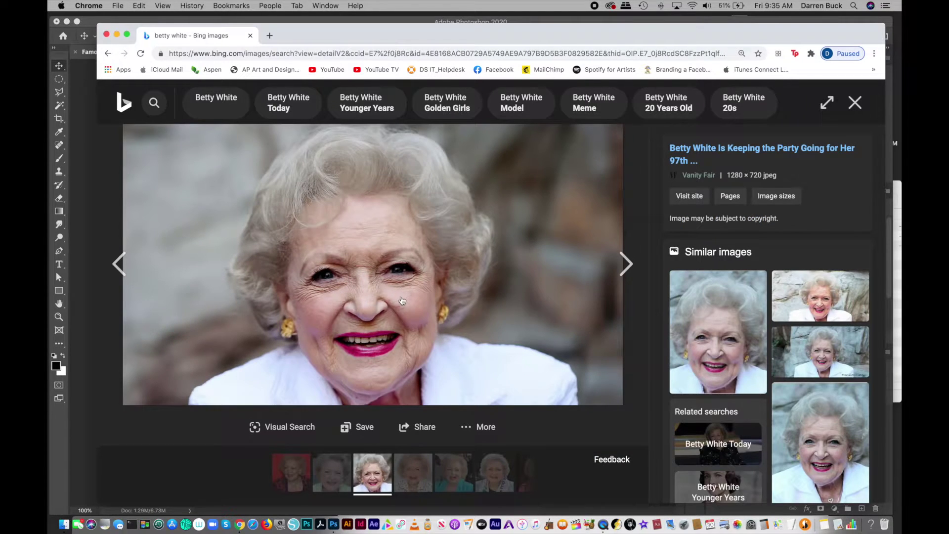
right_click(402, 300)
left_click(432, 325)
key("super+Tab")
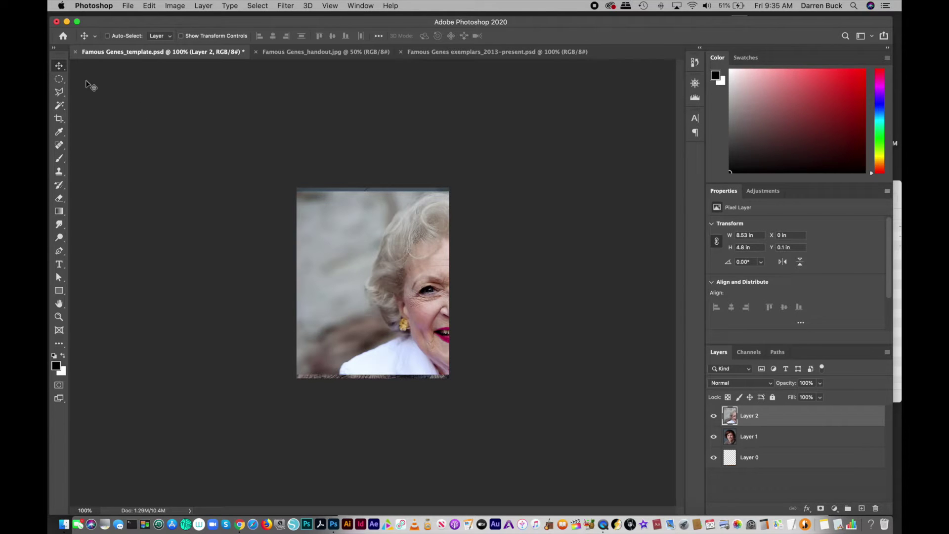
- Move Layer 2 to X -2.03 in, Y -0.41 in so her face is centred
left_click_drag(412, 317, 328, 299)
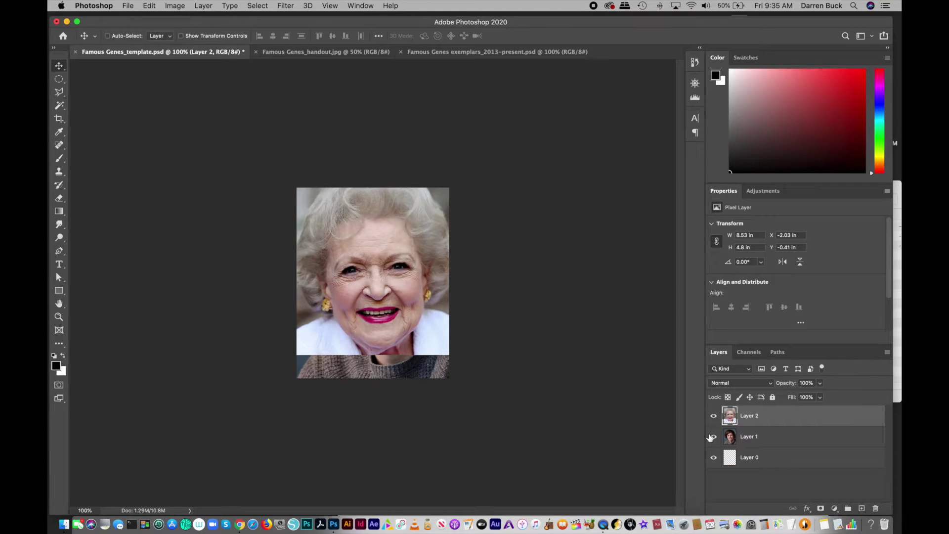
- Set Layer 2's blend mode to Multiply and nudge her face onto the man's
left_click(727, 385)
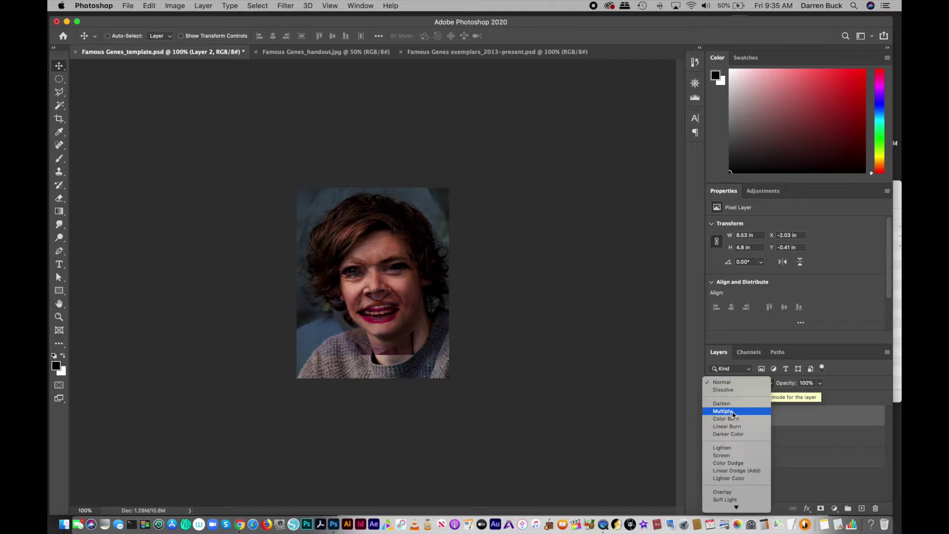
left_click(733, 412)
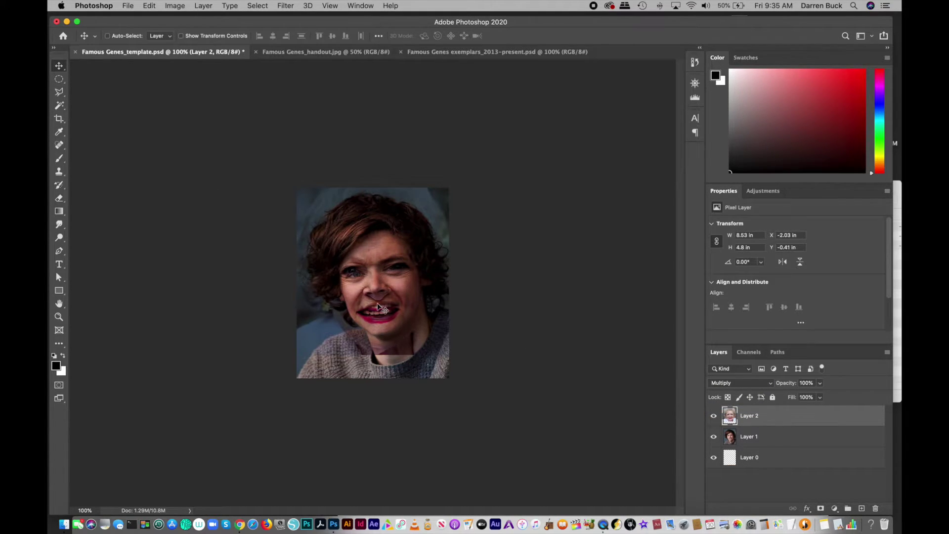
mouse_move(380, 306)
left_mouse_down()
mouse_move(355, 277)
mouse_move(365, 302)
mouse_move(373, 298)
mouse_move(366, 296)
left_mouse_up()
- Rotate Layer 2 about -4.6° and scale it to 92.55% x 89.40% to match features
key("super+t")
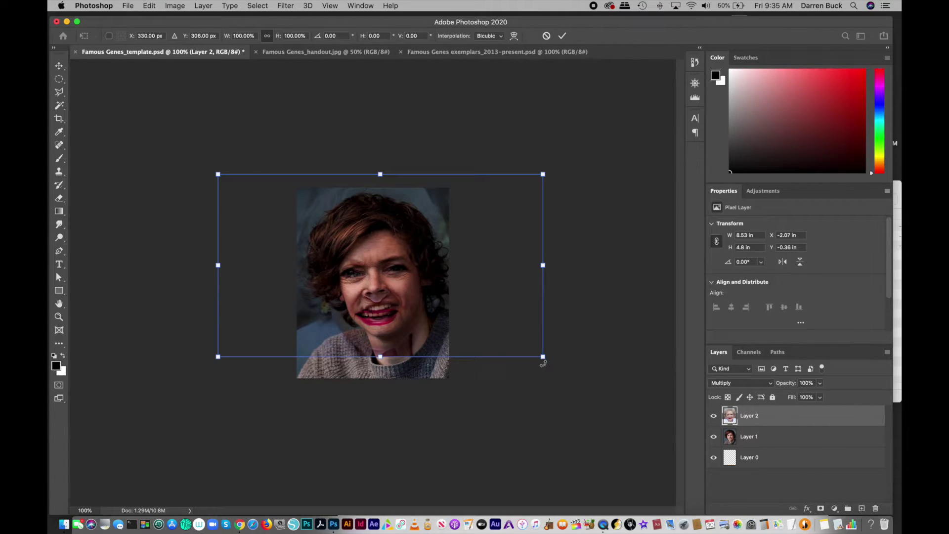
left_click_drag(552, 374, 562, 361)
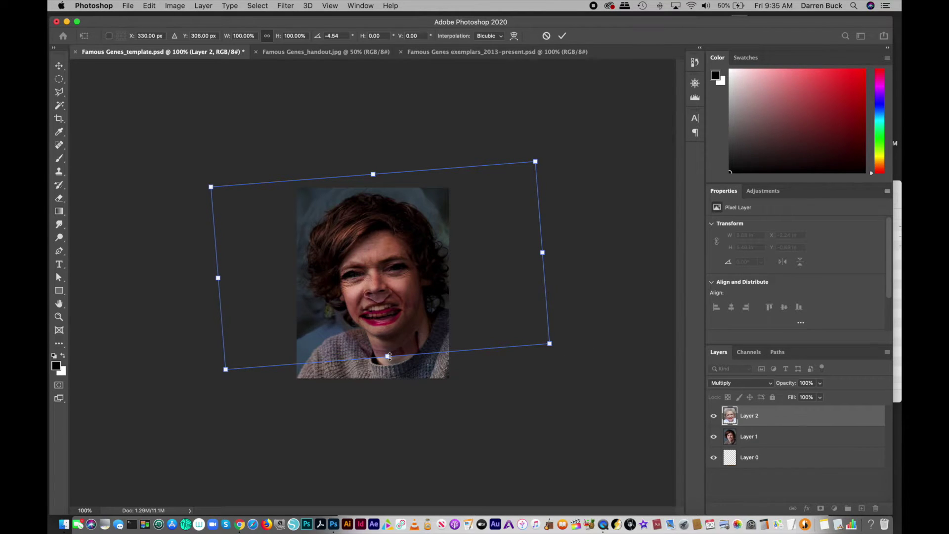
mouse_move(388, 356)
left_mouse_down()
mouse_move(394, 369)
mouse_move(391, 347)
left_mouse_up()
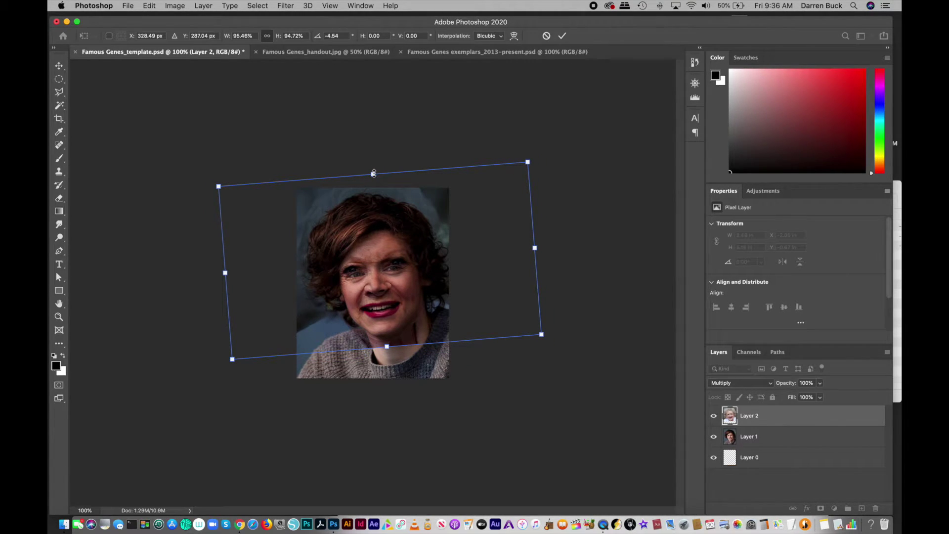
left_click_drag(374, 174, 373, 182)
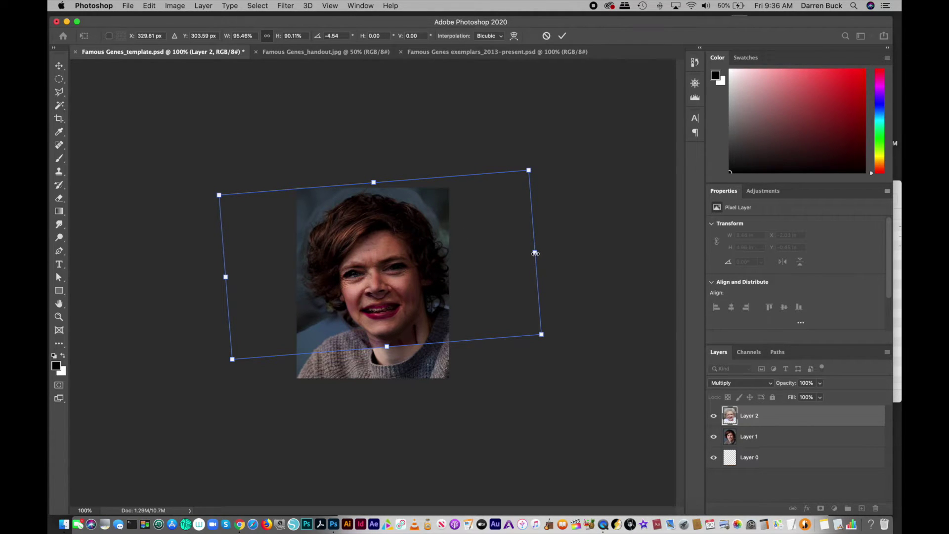
left_click_drag(535, 253, 529, 254)
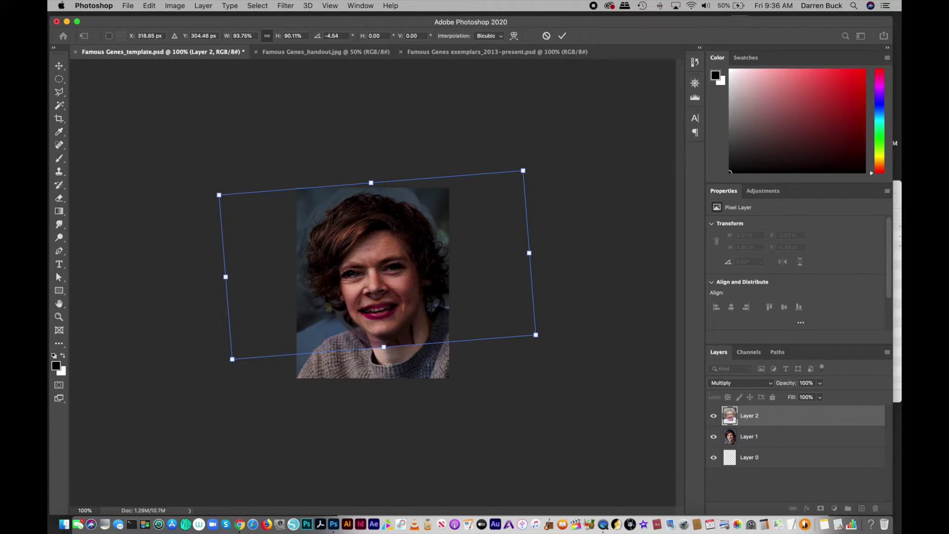
left_click_drag(385, 347, 389, 345)
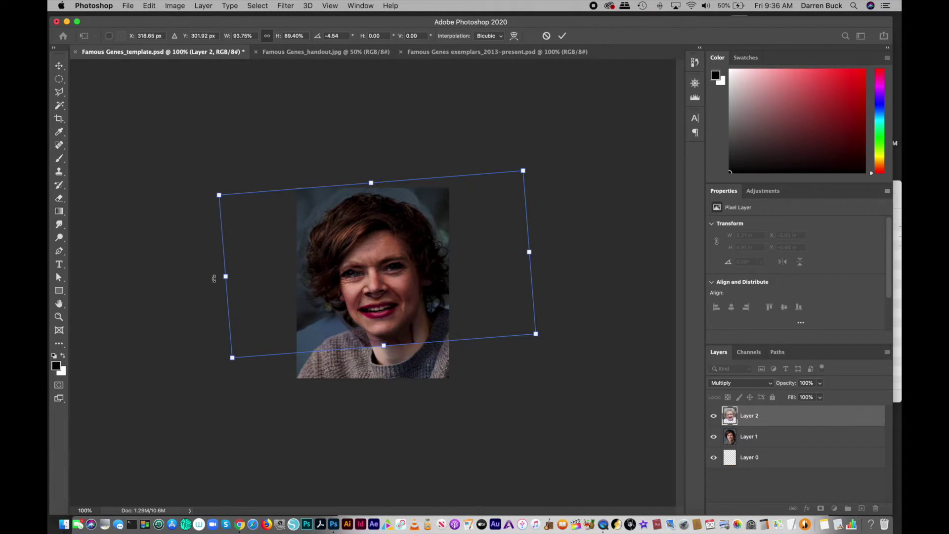
left_click_drag(226, 276, 230, 276)
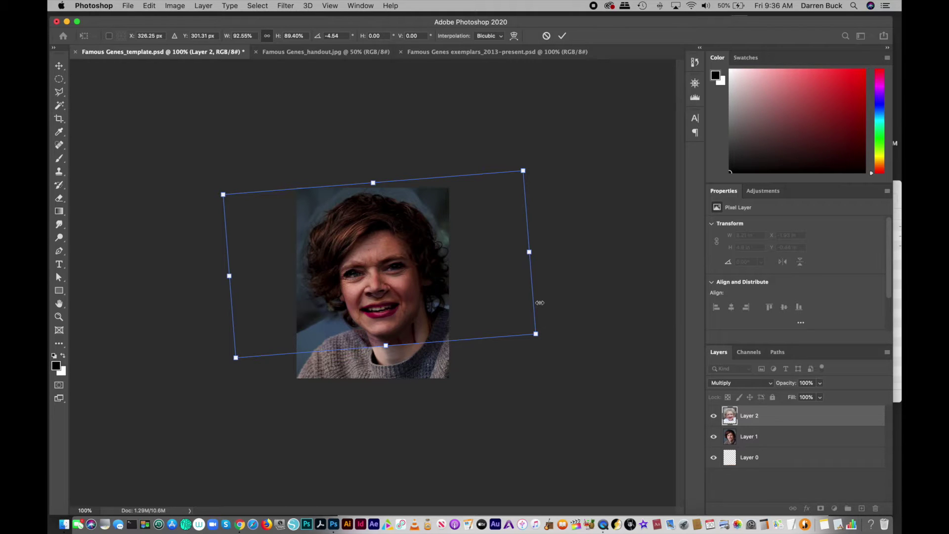
- Commit the transform at 8.21 x 4.91 in and set Layer 2 back to Normal
key("Return")
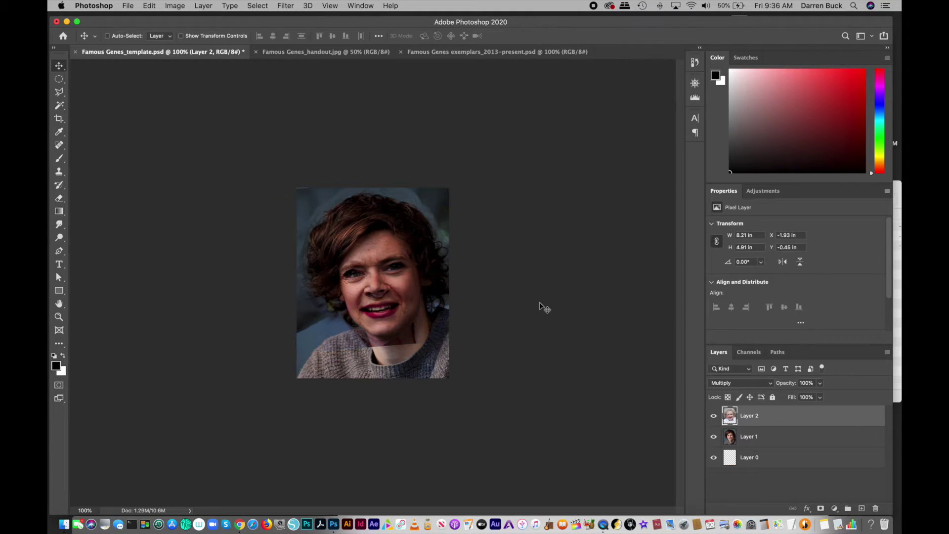
left_click(743, 388)
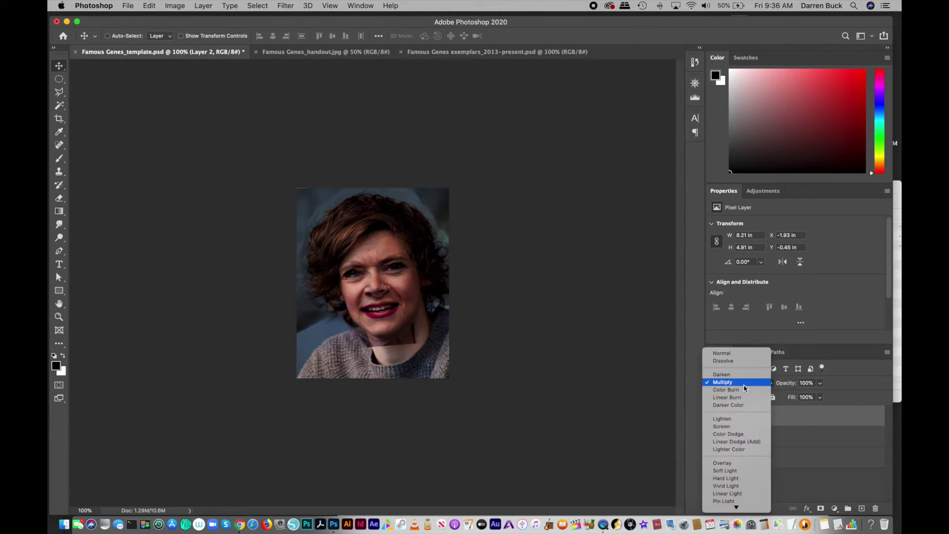
left_click(741, 350)
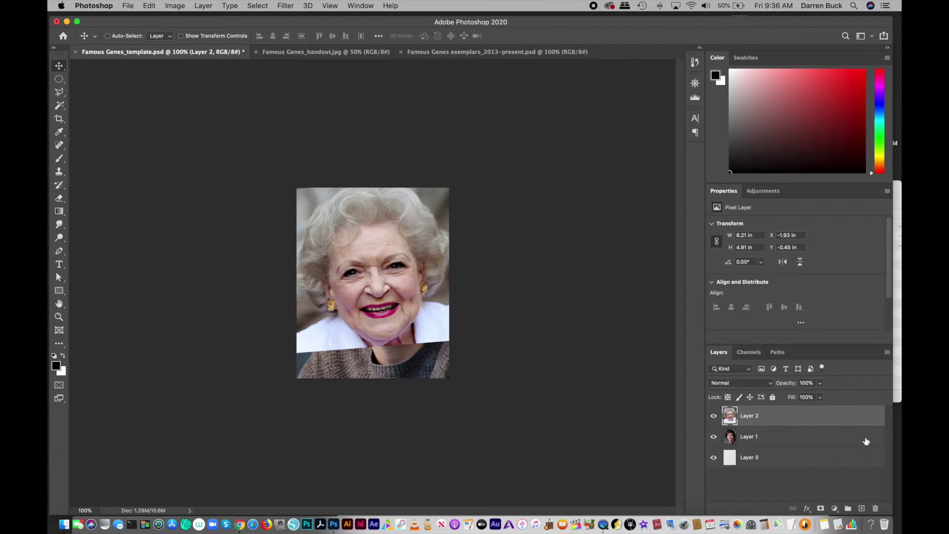
- Toggle Layer 2's visibility to compare, leaving it visible
left_click(714, 416)
left_click(713, 416)
left_click(714, 416)
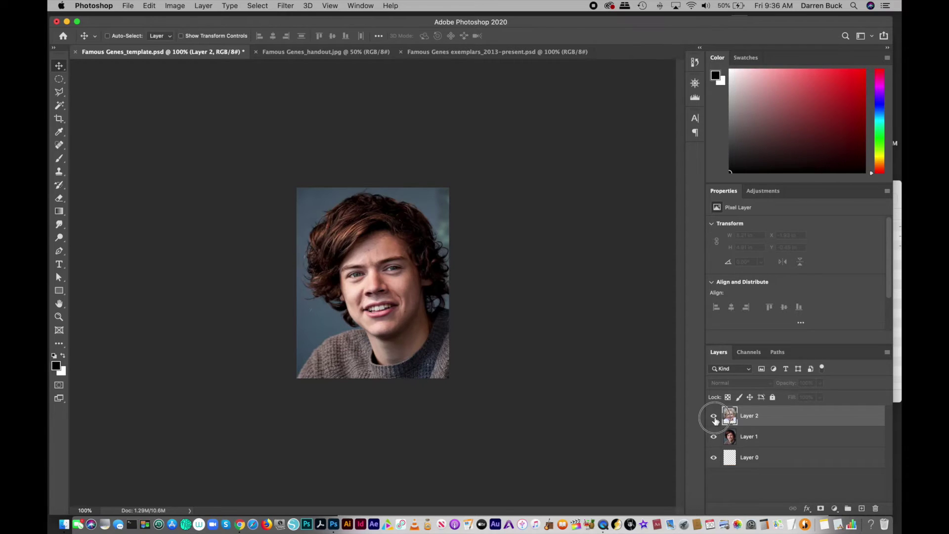
left_click(713, 417)
left_click(714, 417)
left_click(714, 417)
left_click(714, 418)
left_click(715, 418)
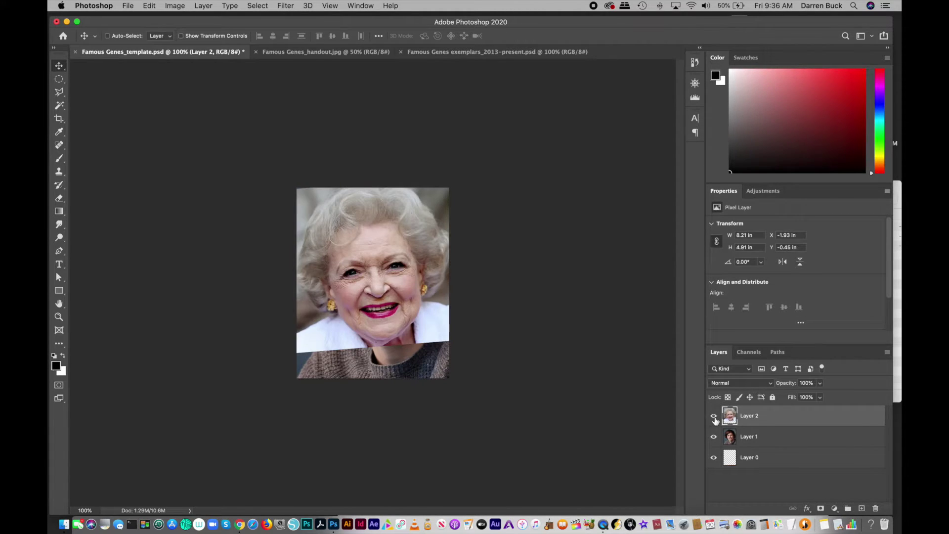
left_click(714, 418)
left_click(714, 418)
- Add a Hide All layer mask to Layer 2 via Layer > Layer Mask
left_click(204, 6)
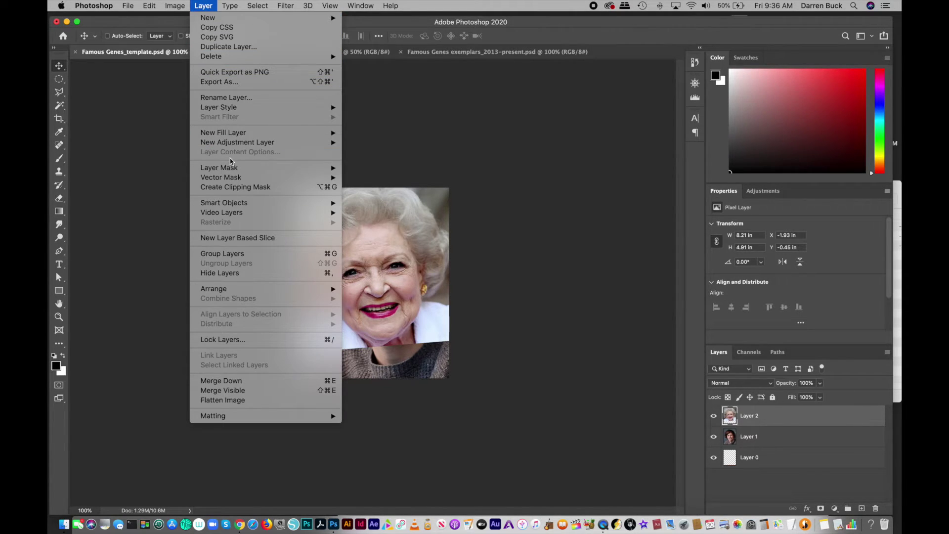
mouse_move(231, 169)
left_click(366, 177)
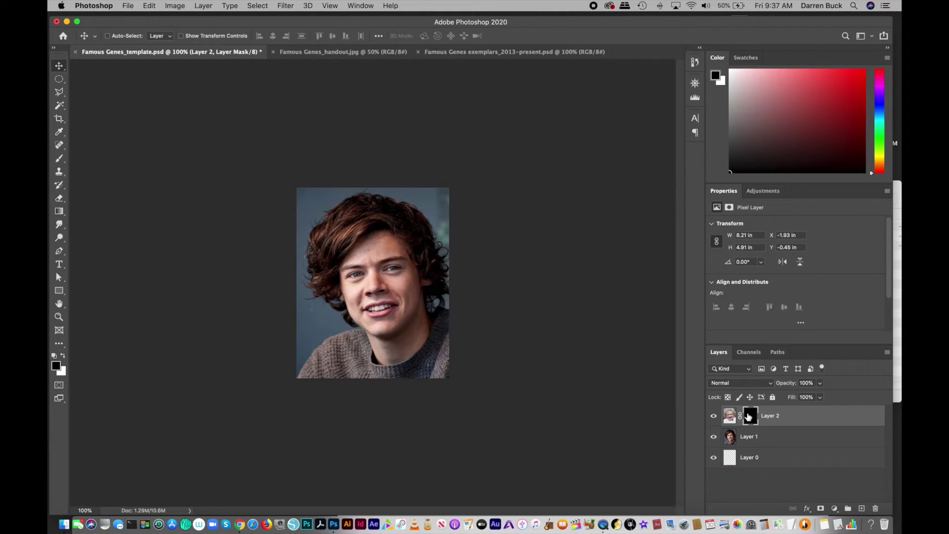
- Try gradient fades on the mask, then refill it fully black
left_click(58, 212)
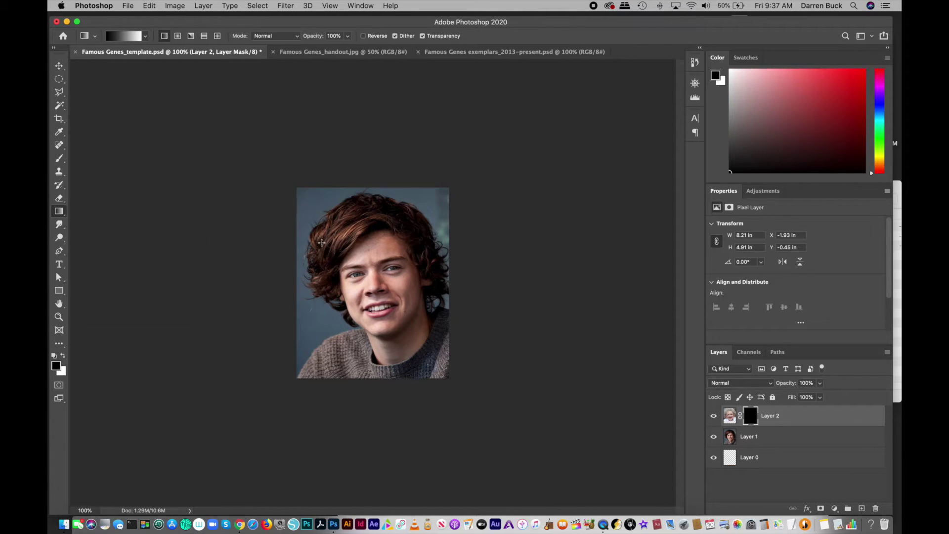
left_click_drag(386, 293, 384, 214)
left_click_drag(392, 353, 387, 267)
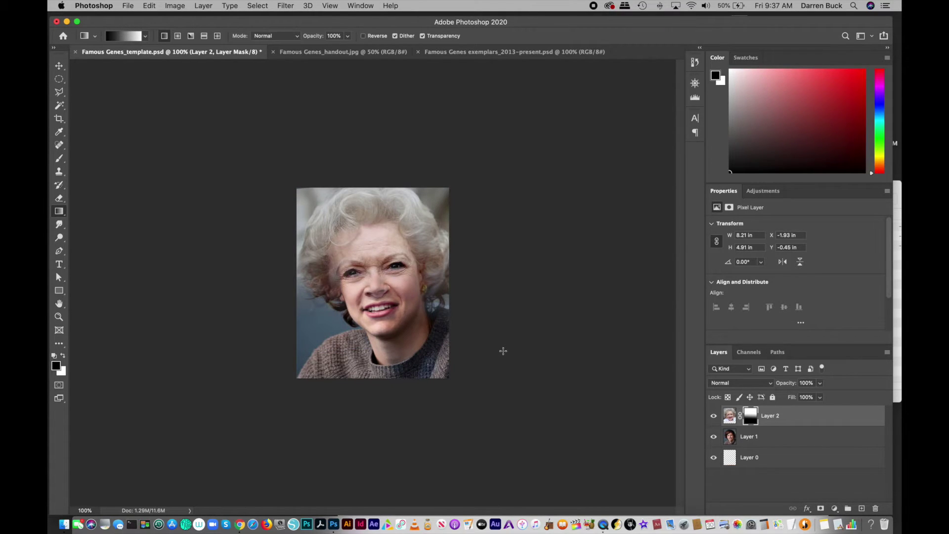
key("alt+BackSpace")
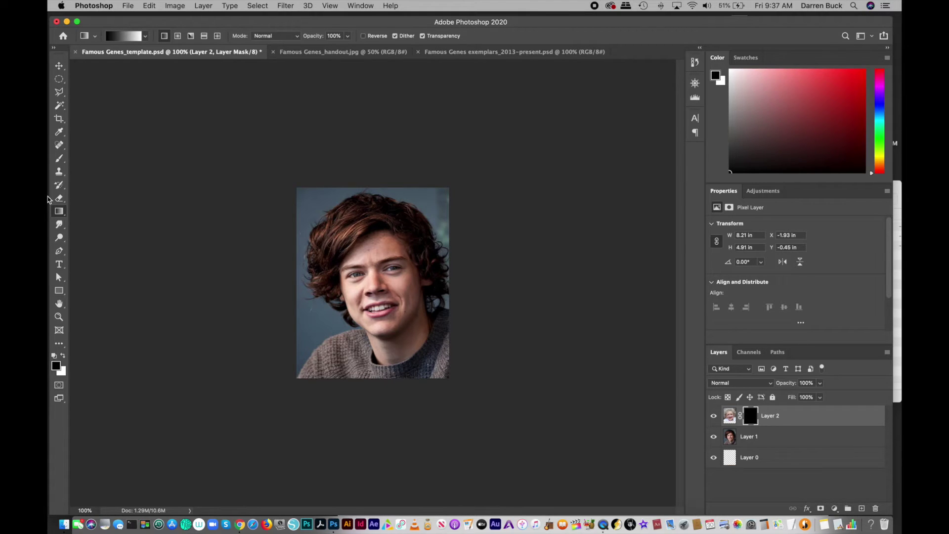
- Pick the Brush tool with the first round preset, about 65 px and 0% hardness
left_click(59, 158)
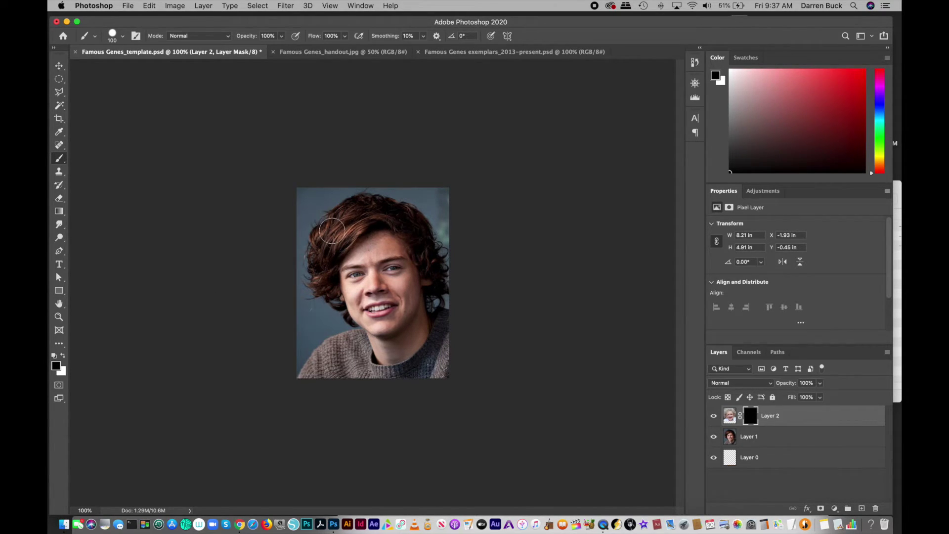
right_click(386, 223)
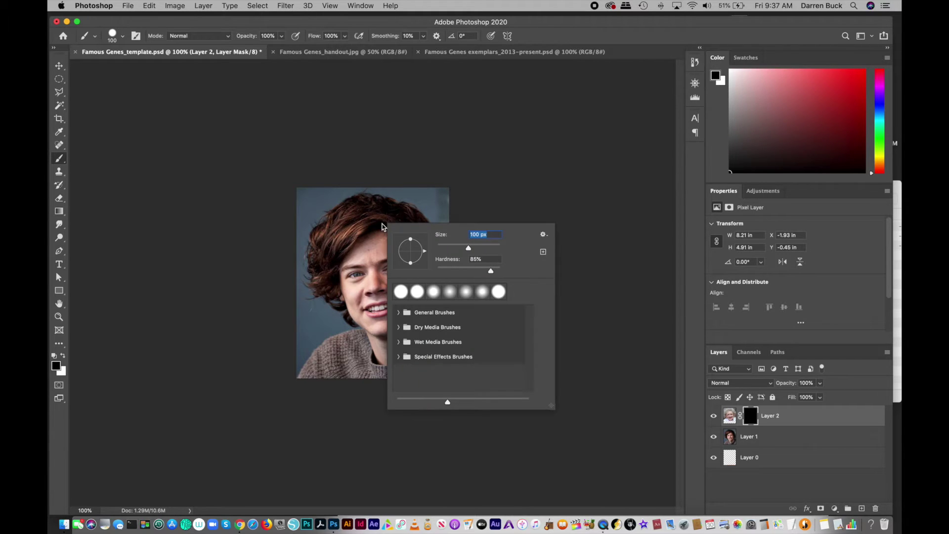
mouse_move(468, 247)
left_mouse_down()
mouse_move(447, 271)
mouse_move(470, 270)
left_mouse_up()
double_click(404, 292)
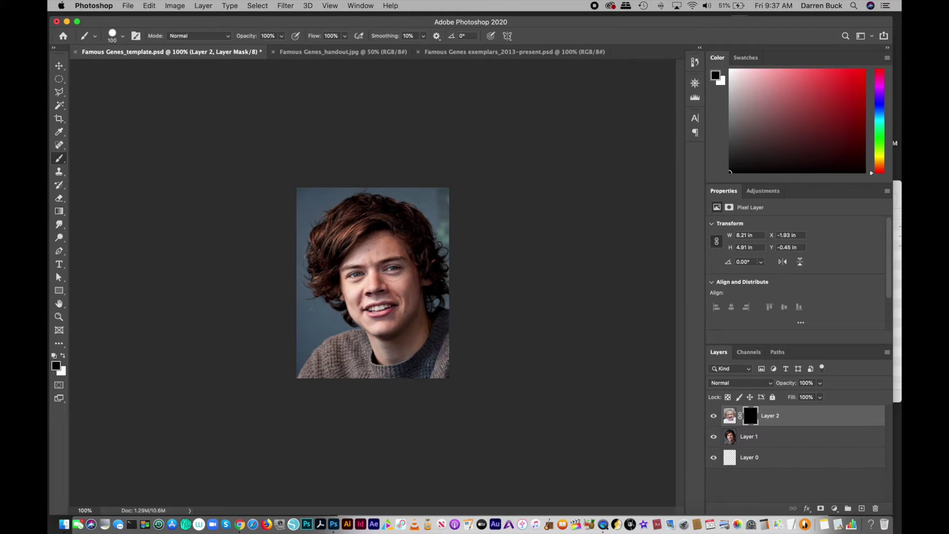
right_click(387, 242)
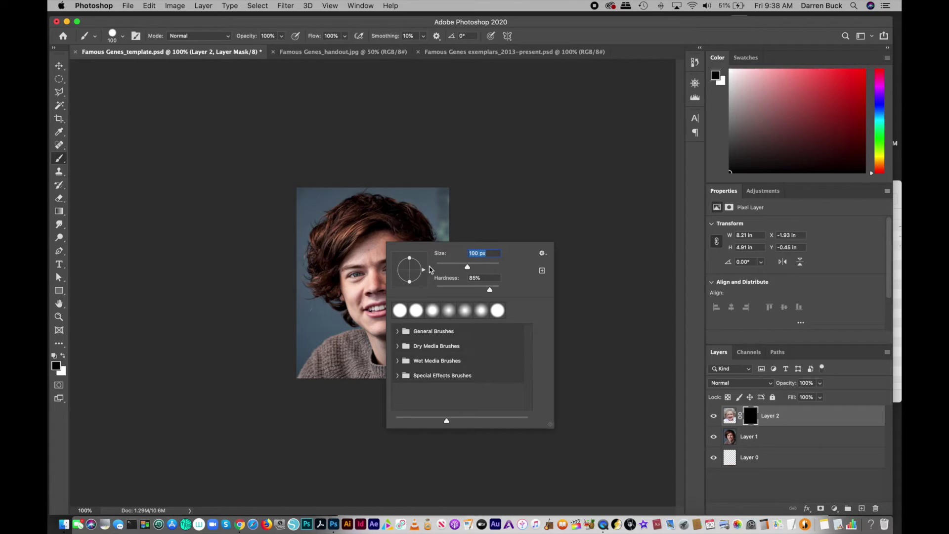
mouse_move(468, 268)
left_mouse_down()
mouse_move(452, 268)
mouse_move(483, 292)
mouse_move(441, 287)
left_mouse_up()
left_click_drag(442, 291, 435, 290)
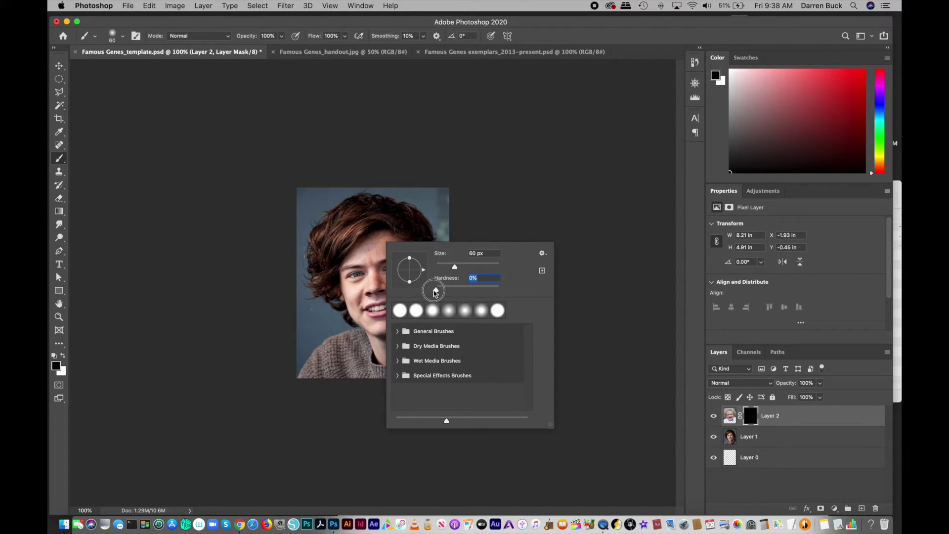
left_click(455, 267)
left_click_drag(454, 268, 448, 268)
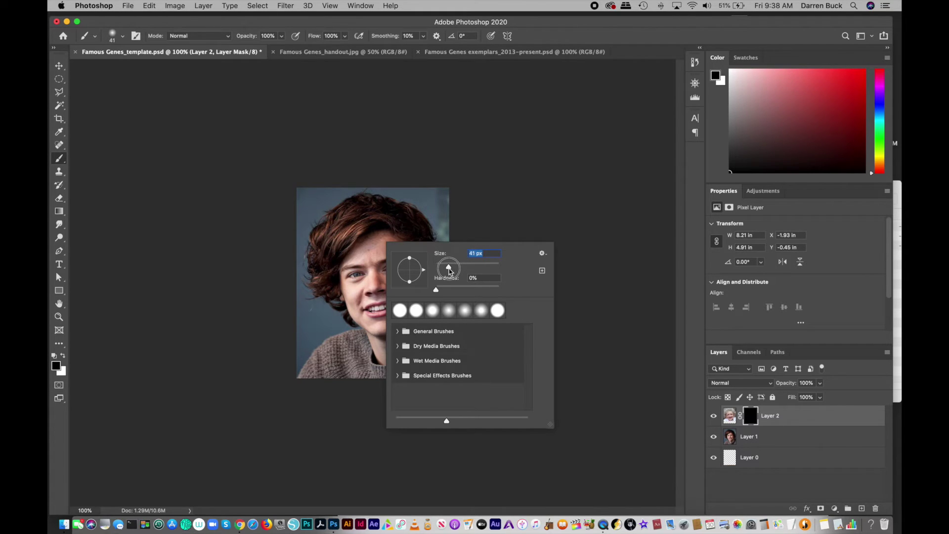
left_click(335, 286)
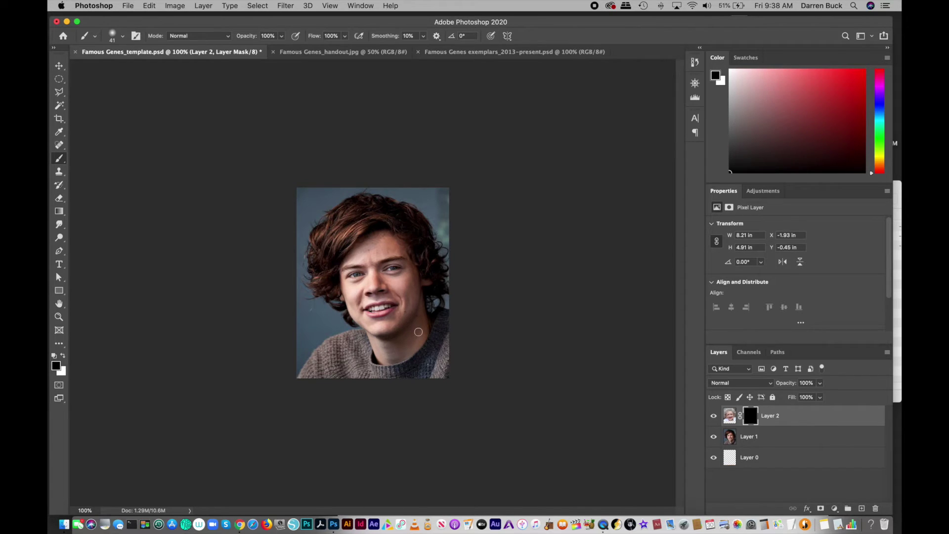
- At 200% zoom with white foreground, paint both eyes and the pink lips into Layer 2's mask
key("super+equal")
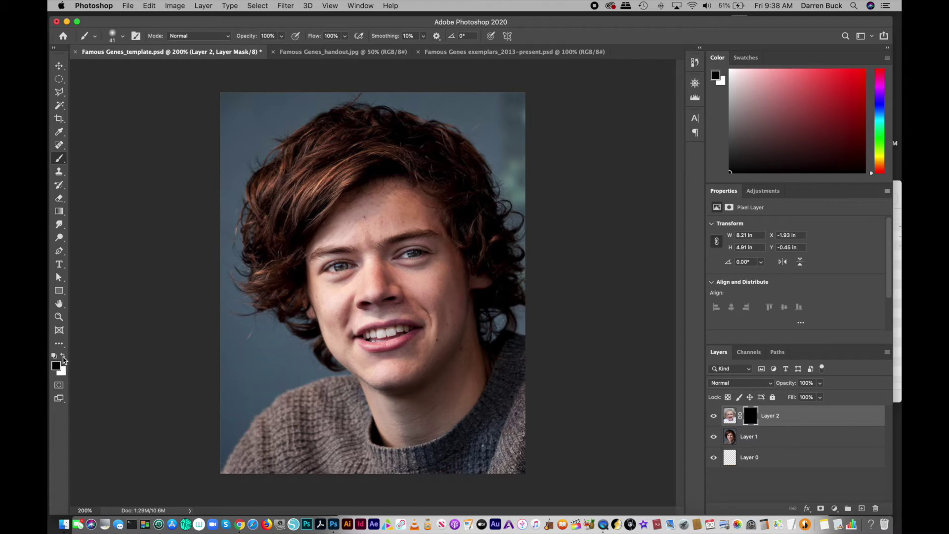
left_click(63, 356)
left_click(348, 264)
mouse_move(340, 262)
left_mouse_down()
mouse_move(322, 266)
mouse_move(345, 259)
mouse_move(332, 264)
left_mouse_up()
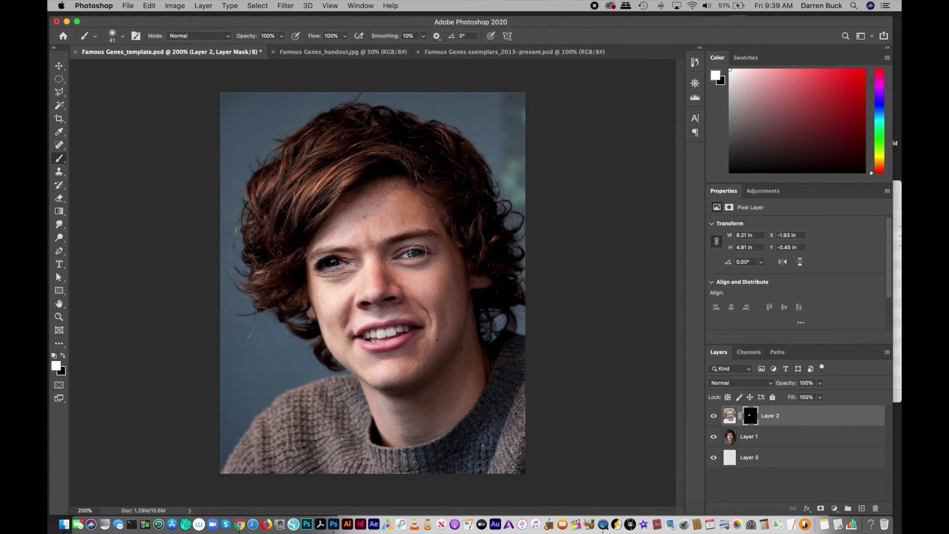
mouse_move(404, 252)
left_mouse_down()
mouse_move(428, 250)
mouse_move(408, 252)
left_mouse_up()
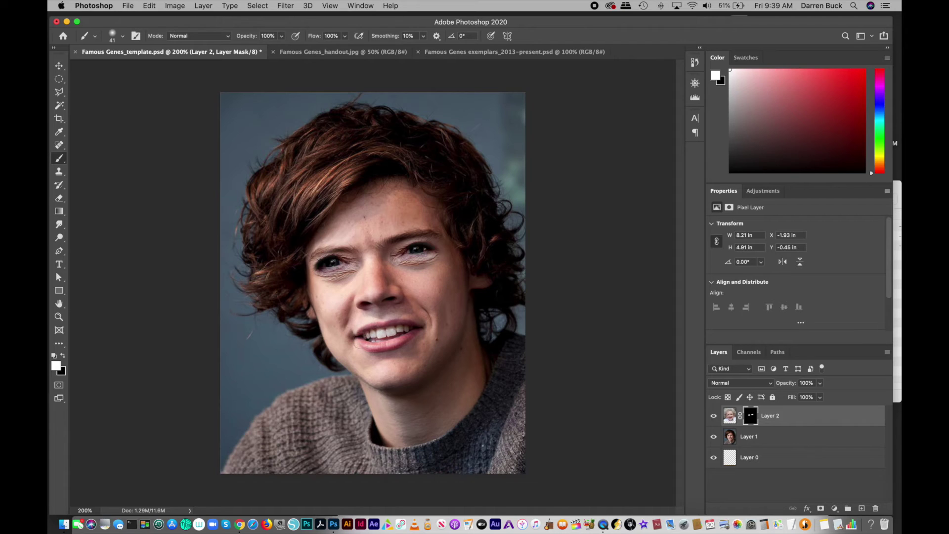
mouse_move(355, 336)
left_mouse_down()
mouse_move(408, 330)
mouse_move(368, 337)
mouse_move(401, 331)
left_mouse_up()
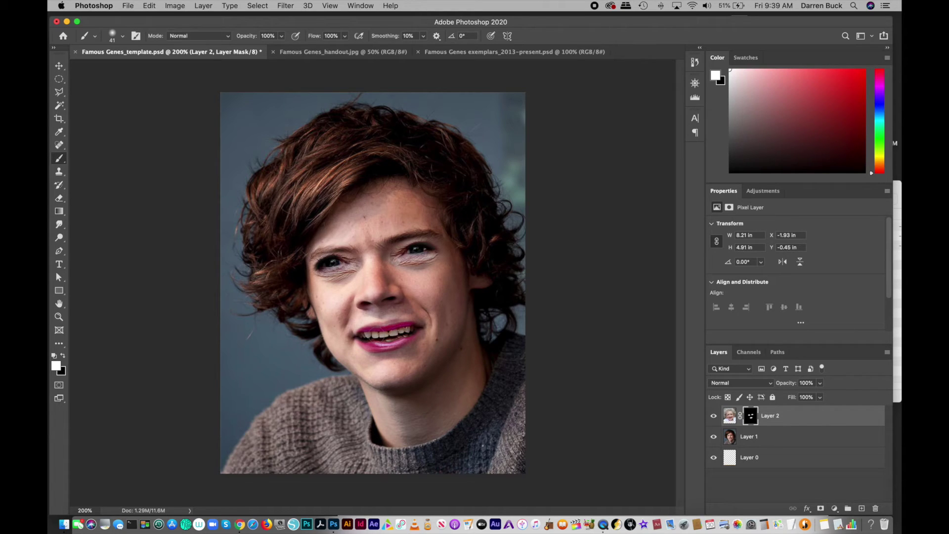
- Hide and reshow Layer 1 to inspect the revealed features, then select Layer 2's mask
left_click(714, 437)
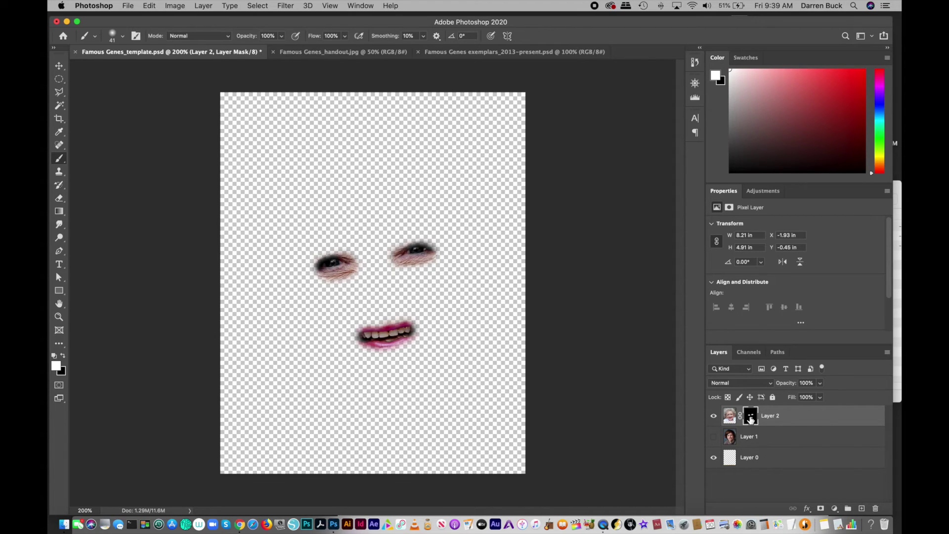
left_click(714, 437)
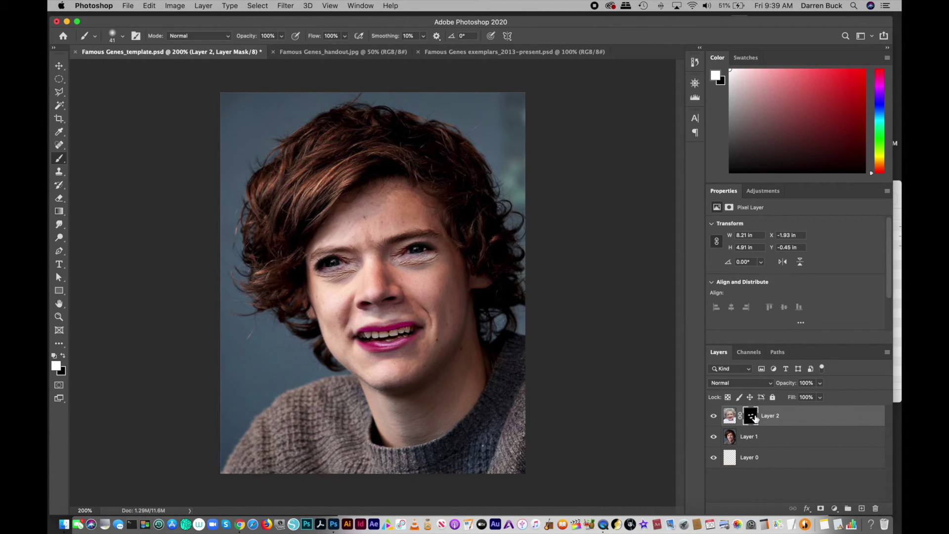
left_click(751, 415)
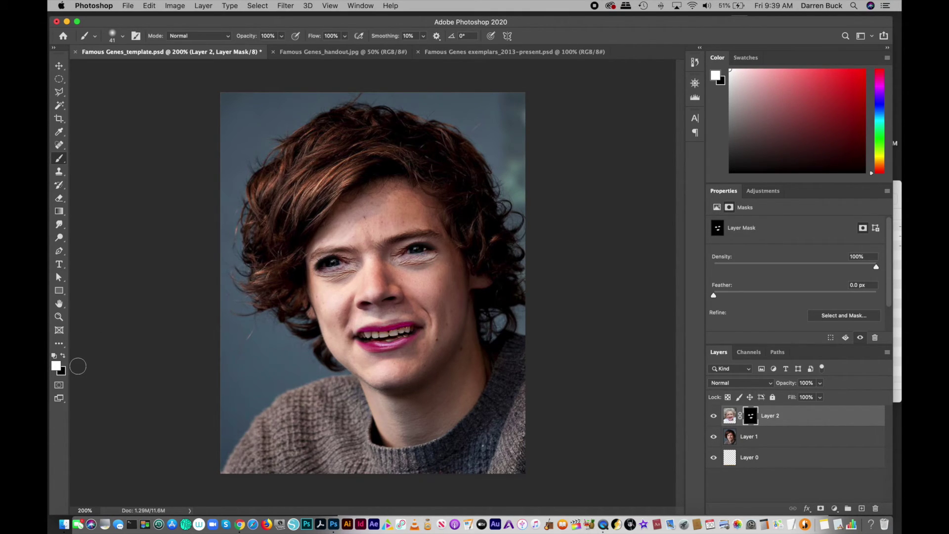
- Switch to black and paint over the right eye so the young man's eye returns
key("x")
mouse_move(415, 252)
left_mouse_down()
mouse_move(425, 253)
mouse_move(398, 258)
left_mouse_up()
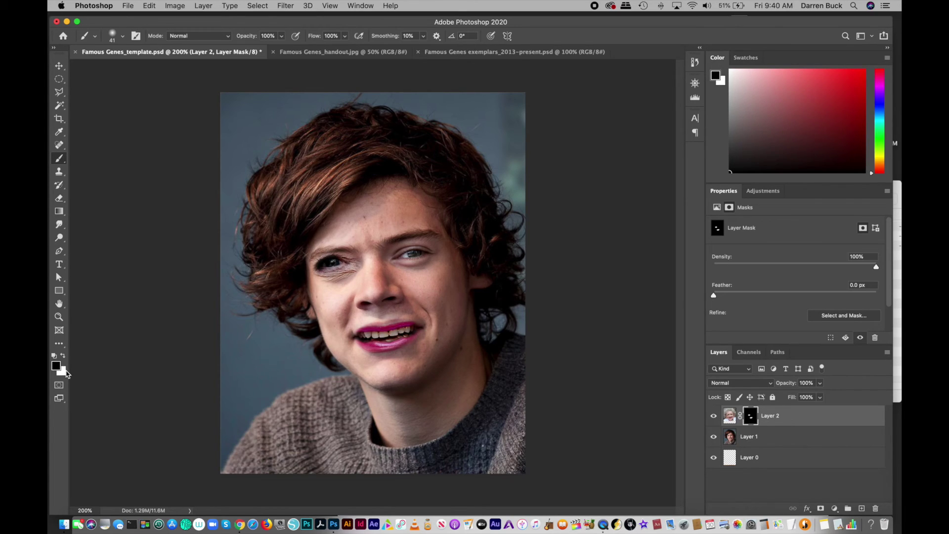
- Switch back to white and paint the woman's nose into Layer 2's mask
key("x")
mouse_move(389, 295)
left_mouse_down()
mouse_move(366, 307)
mouse_move(396, 304)
mouse_move(369, 293)
mouse_move(370, 275)
mouse_move(387, 287)
mouse_move(372, 264)
mouse_move(390, 279)
mouse_move(379, 265)
mouse_move(365, 284)
mouse_move(371, 265)
mouse_move(394, 279)
mouse_move(373, 257)
left_mouse_up()
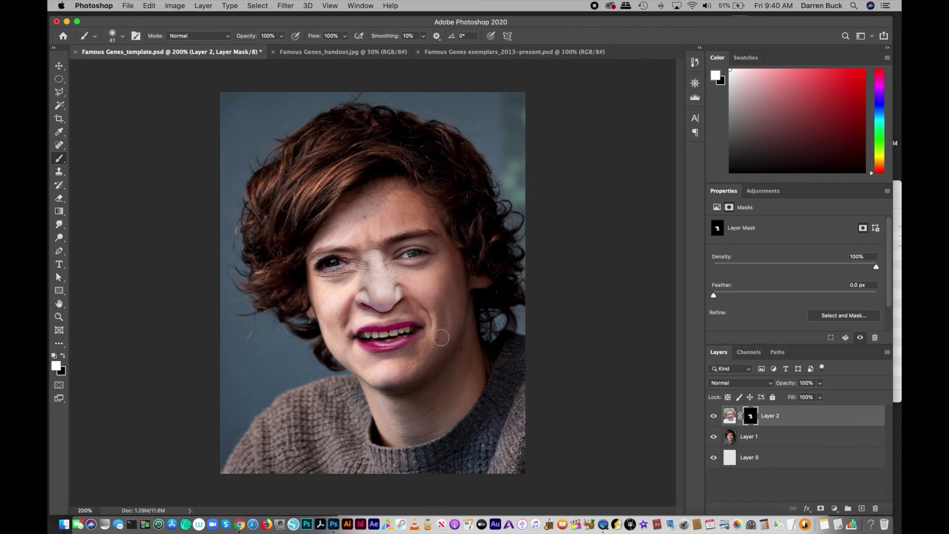